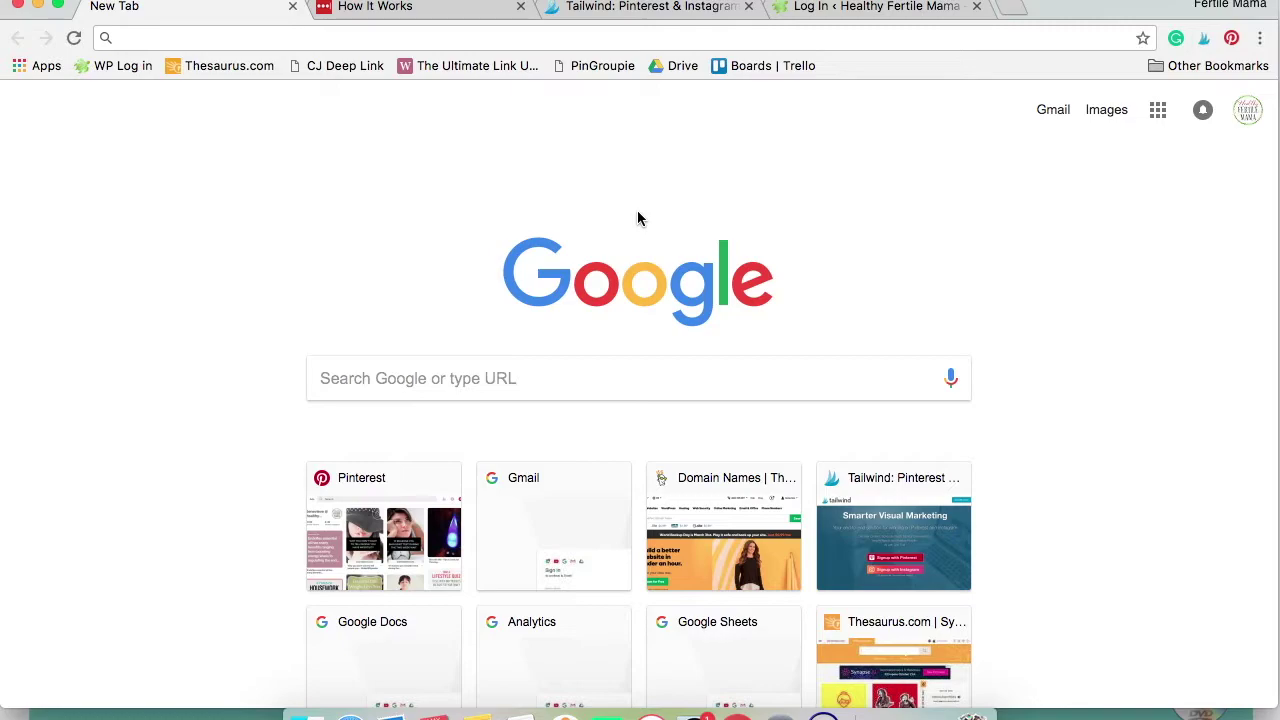
Load the pasted LastPass referral URL and choose Get LastPass Free to reach the browser install page
{"action": "left_click", "coordinate": [367, 38]}
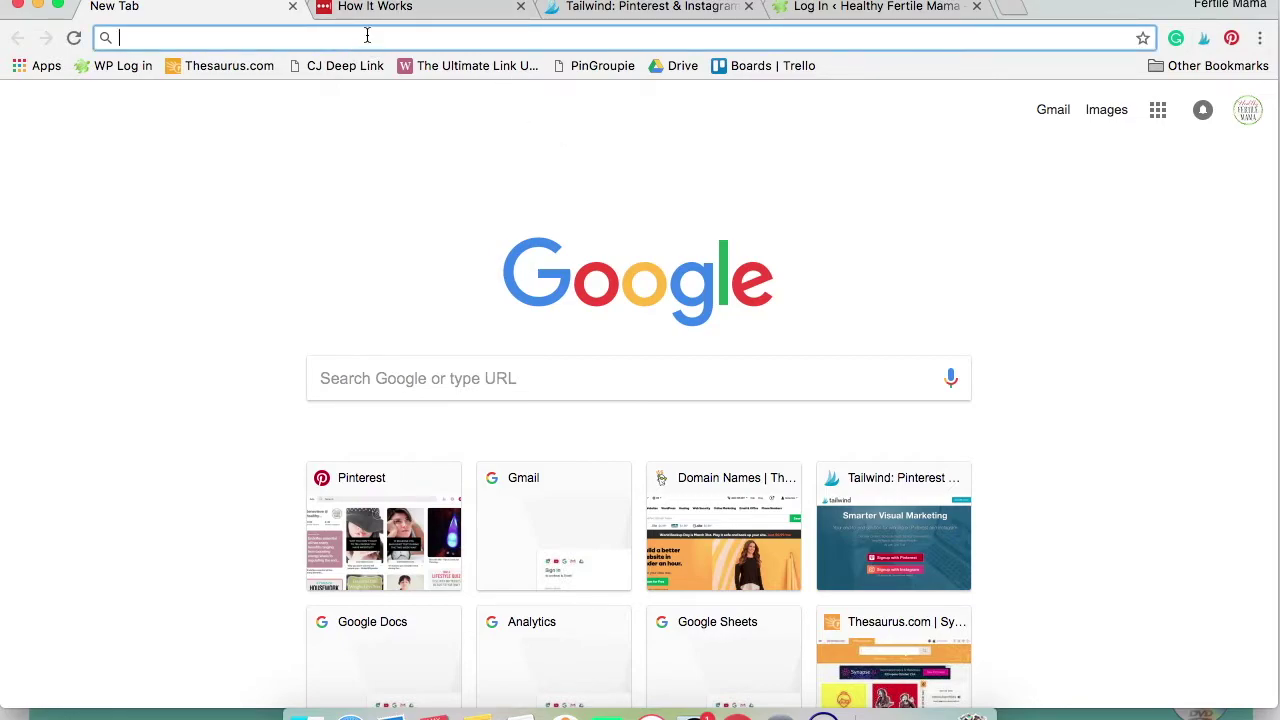
{"action": "key", "text": "Return"}
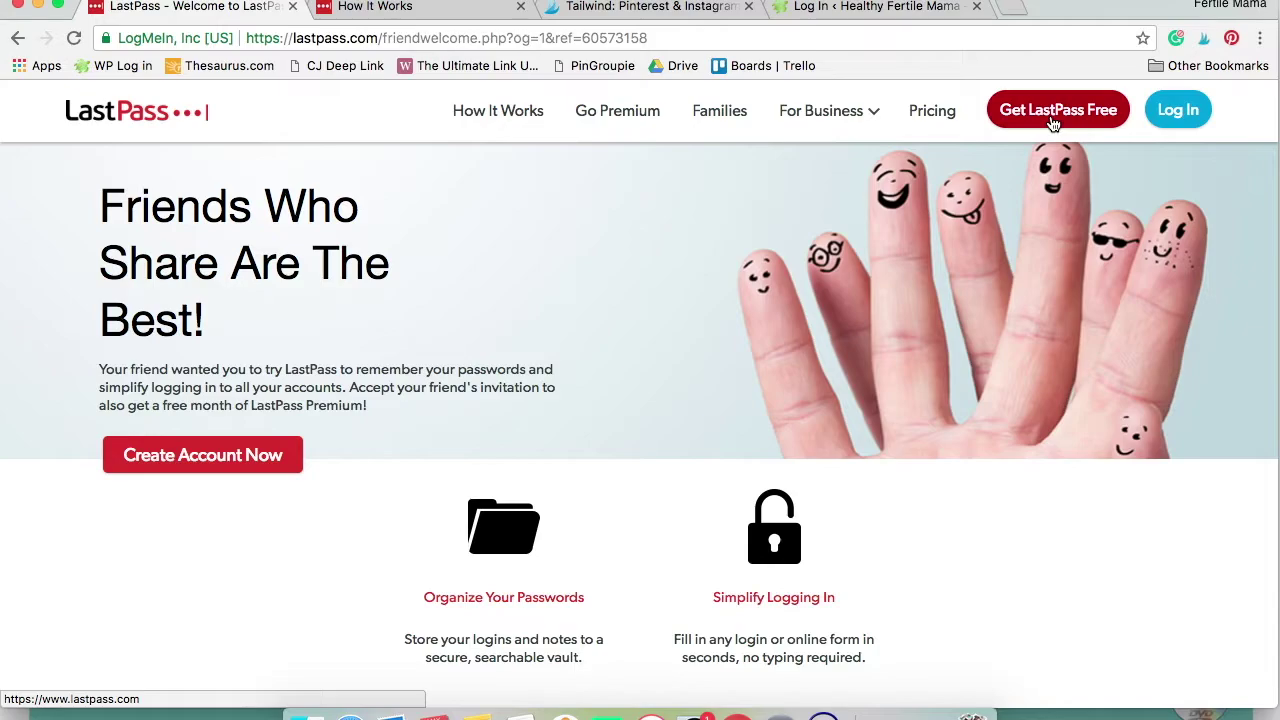
{"action": "left_click", "coordinate": [1052, 115]}
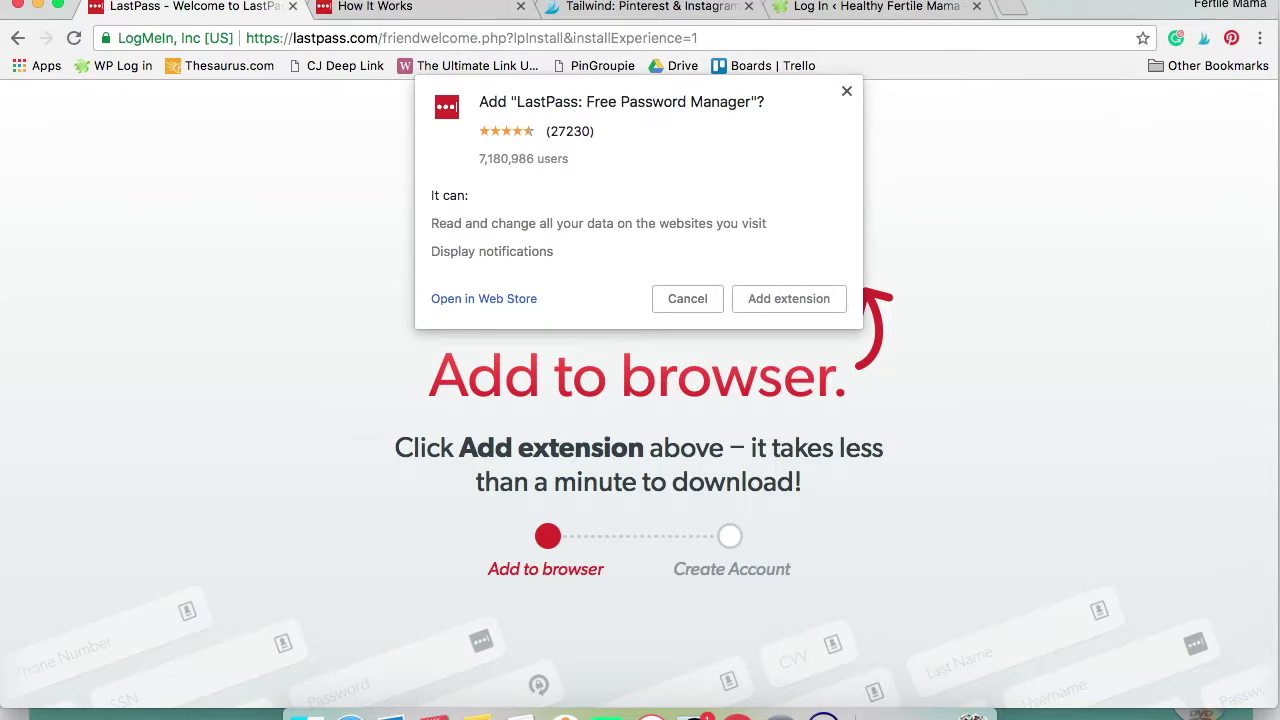
{"action": "left_click", "coordinate": [417, 10]}
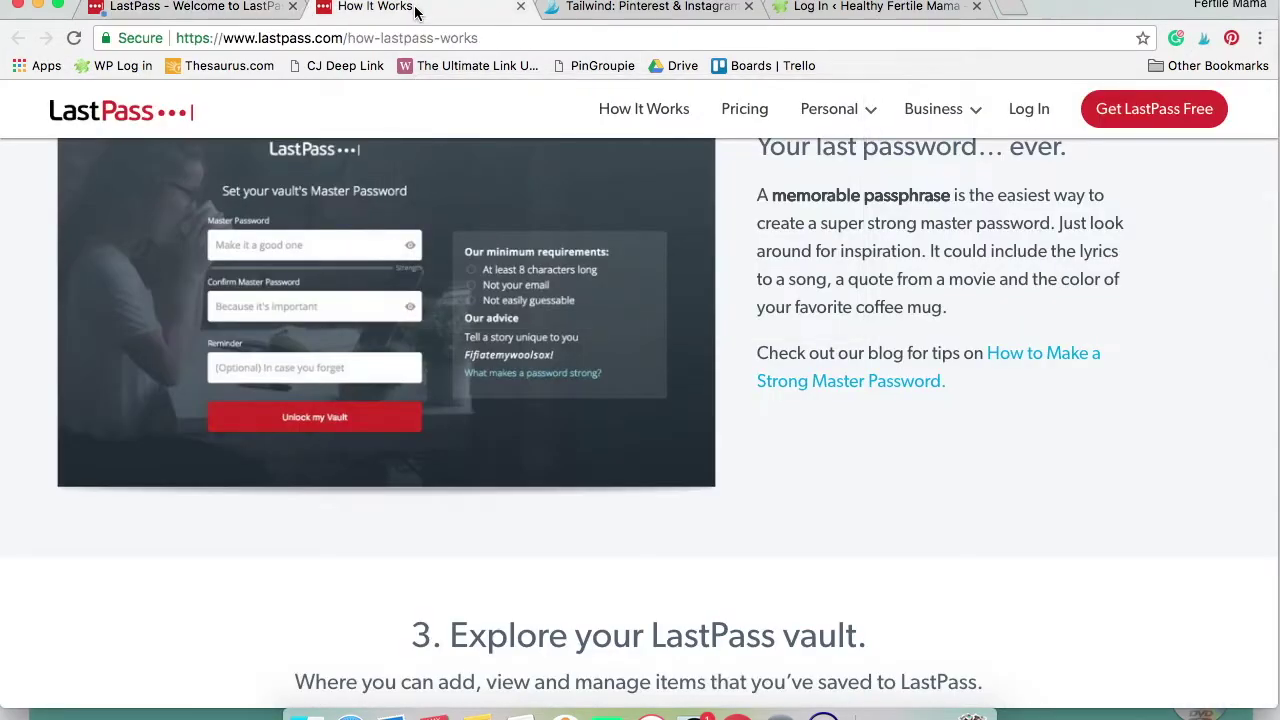
{"action": "scroll", "coordinate": [617, 204], "scroll_direction": "up", "scroll_amount": 5}
{"action": "scroll", "coordinate": [617, 204], "scroll_direction": "up", "scroll_amount": 2}
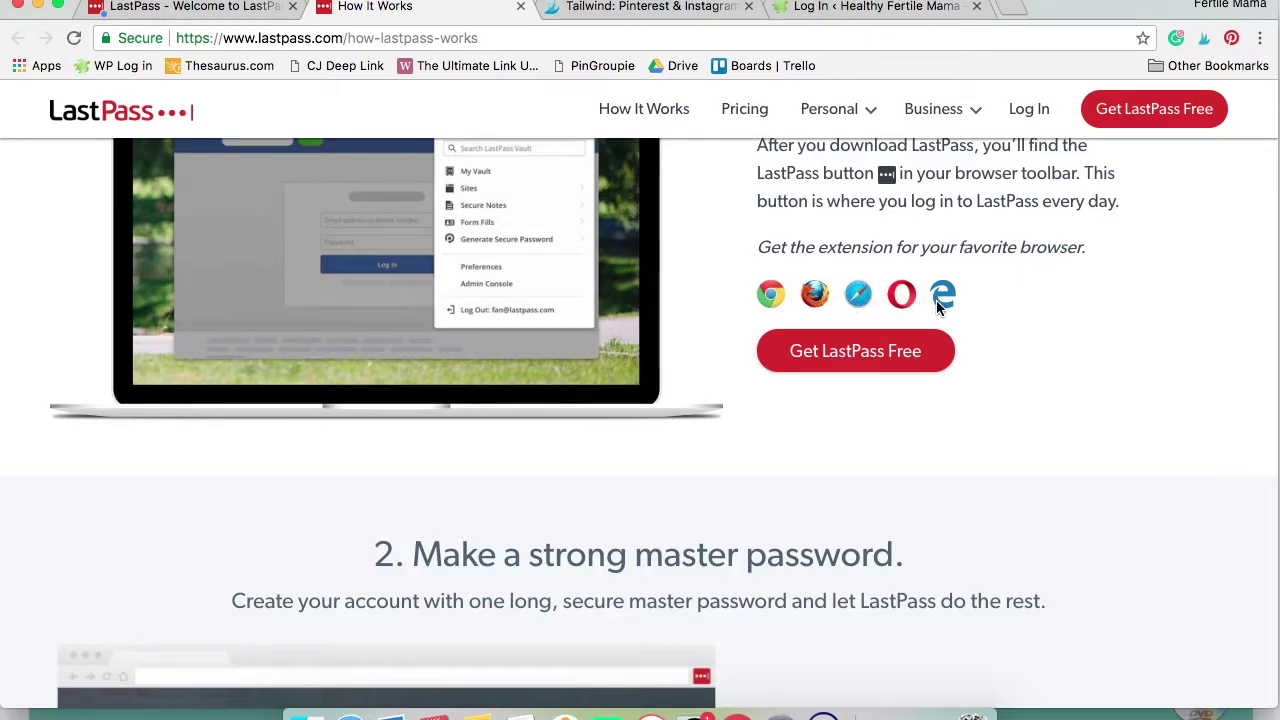
{"action": "scroll", "coordinate": [936, 300], "scroll_direction": "up", "scroll_amount": 2}
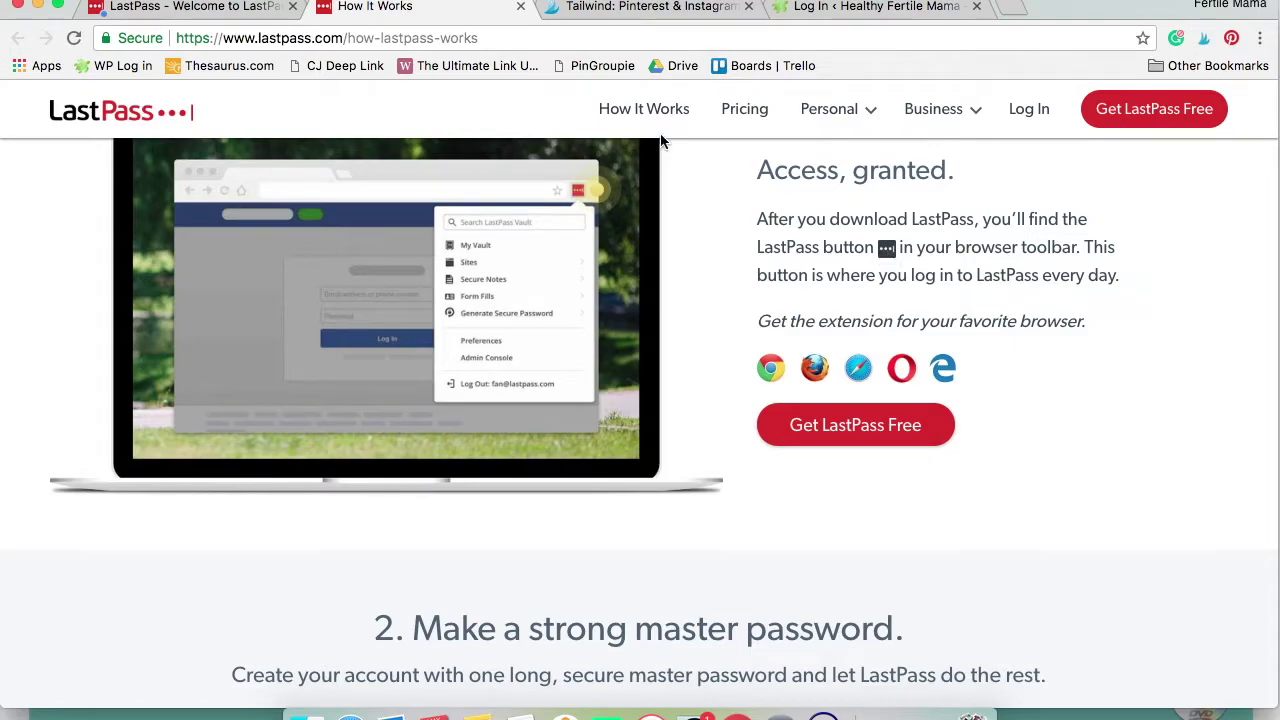
{"action": "left_click", "coordinate": [166, 10]}
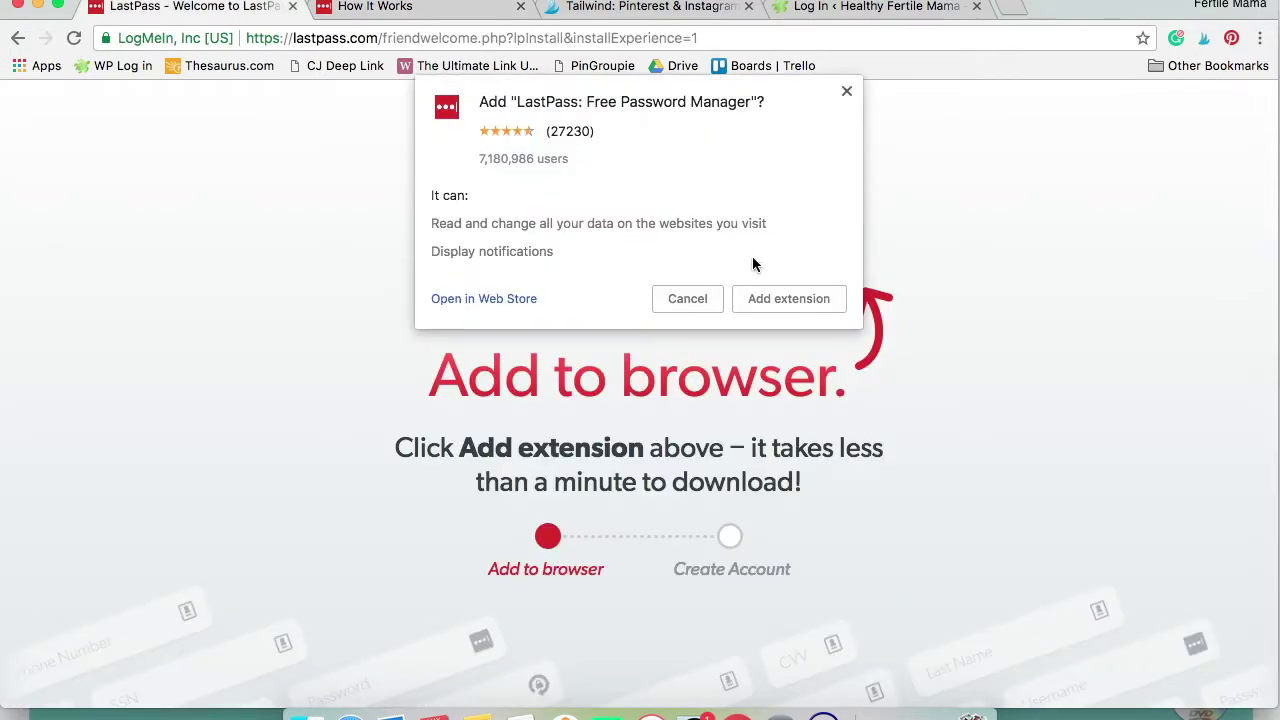
Confirm Add extension to install LastPass: Free Password Manager in Chrome
{"action": "left_click", "coordinate": [768, 305]}
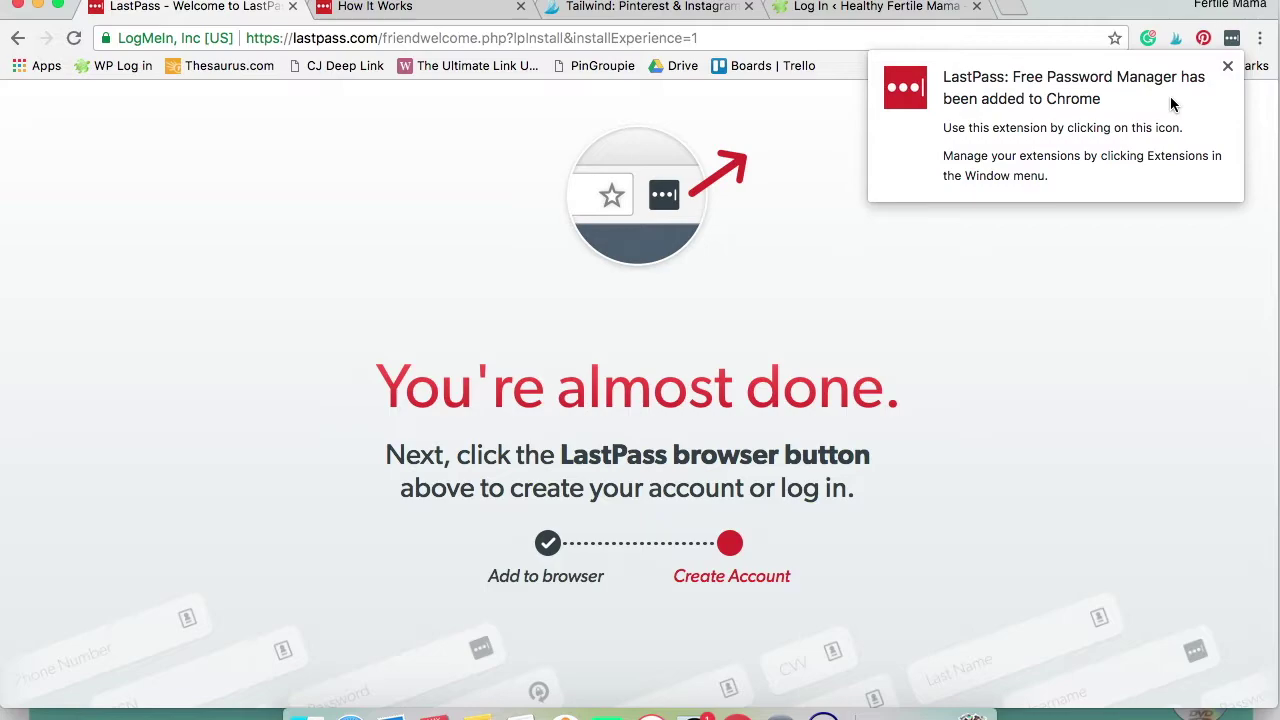
From the LastPass toolbar icon, enter the user's email address, accept the Terms and Privacy Policy, and create the account
{"action": "left_click", "coordinate": [1232, 42]}
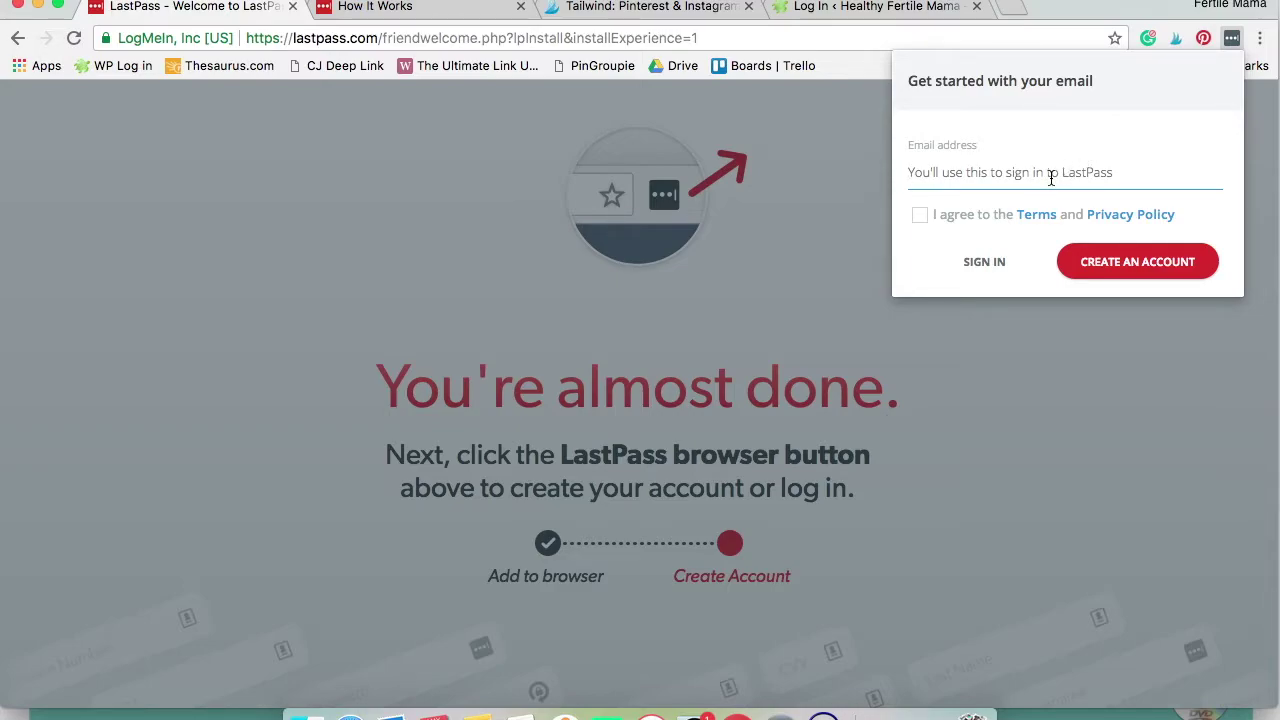
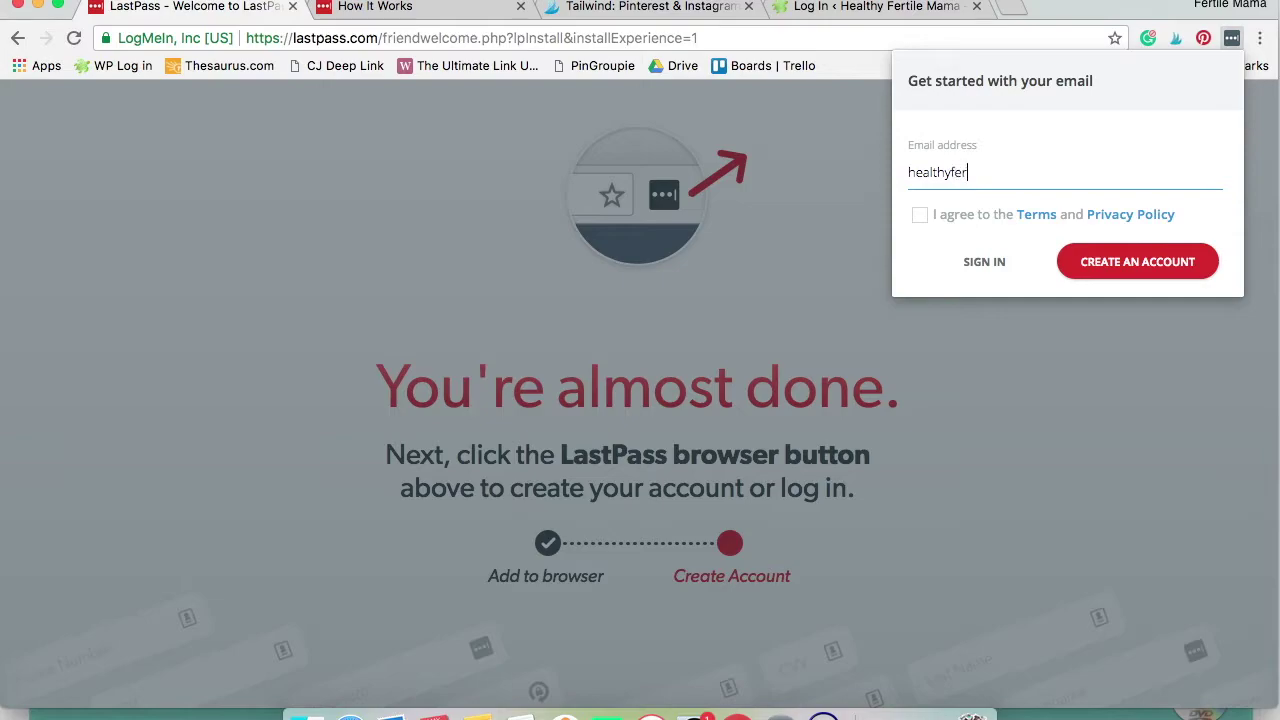
{"action": "left_click", "coordinate": [919, 214]}
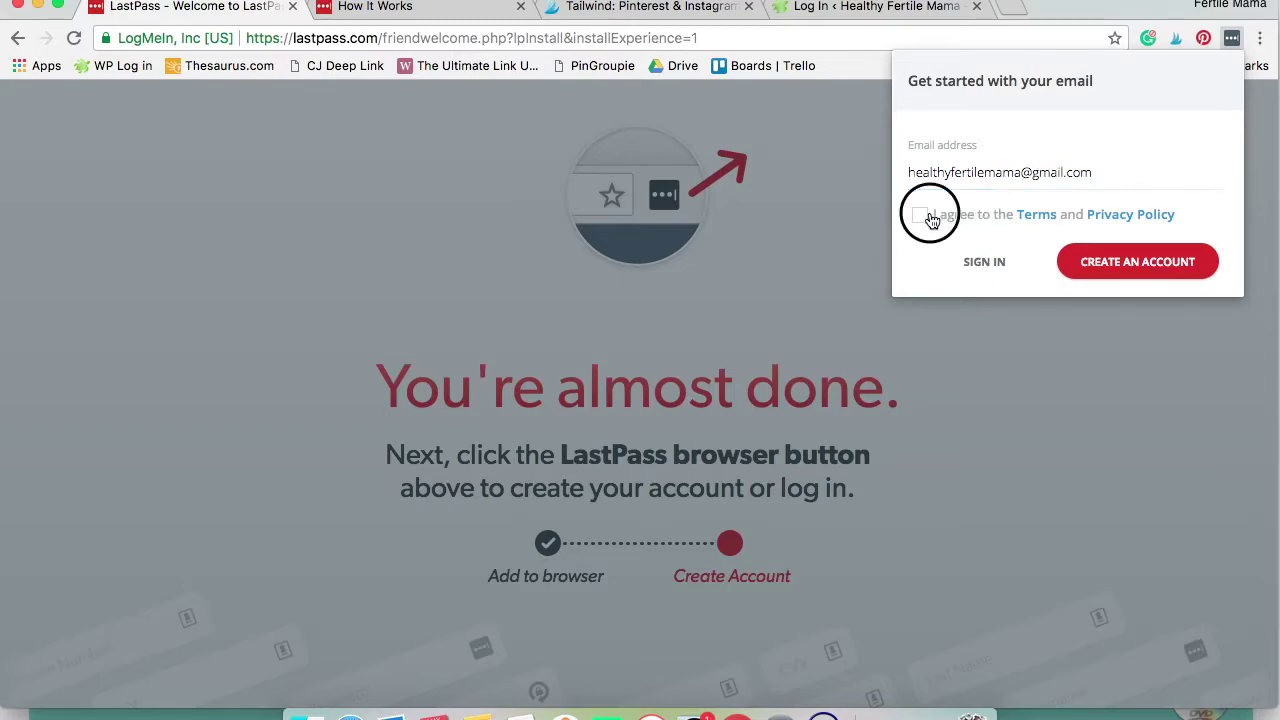
{"action": "left_click", "coordinate": [1117, 262]}
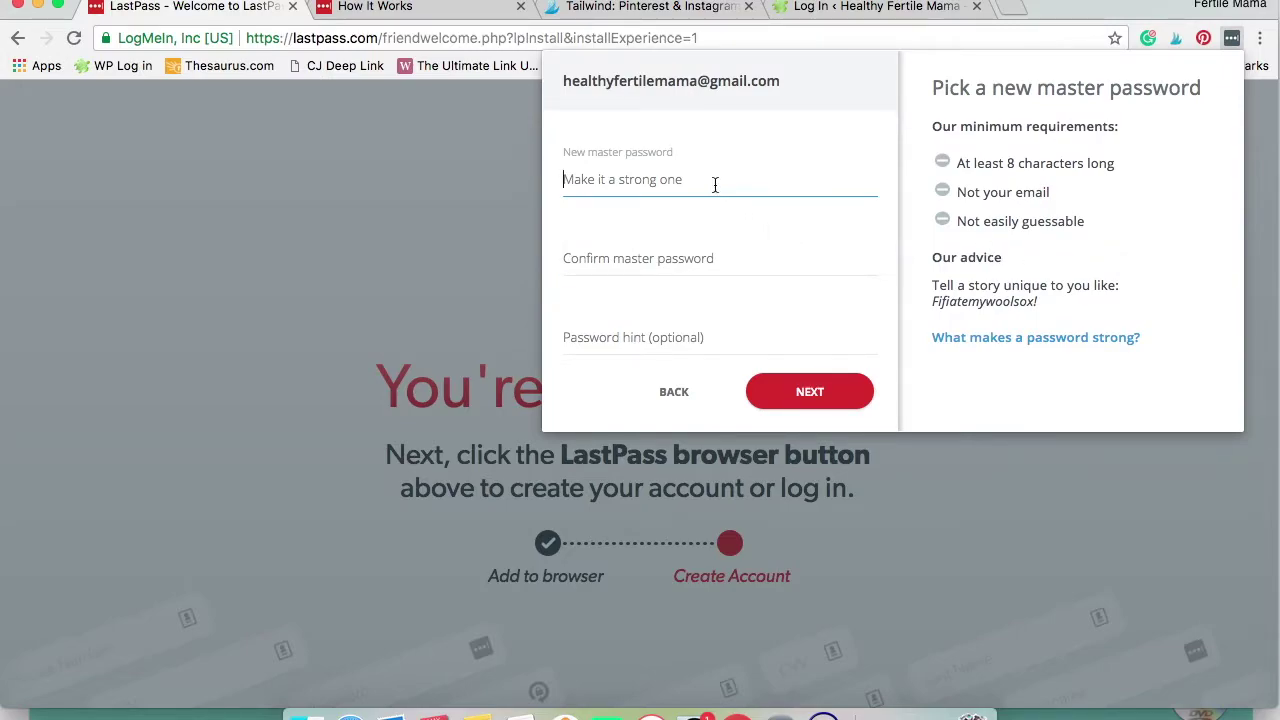
Enter and confirm the new master password, leave the hint optional, and finish account setup
{"action": "type", "text": "*********"}
{"action": "key", "text": "Tab"}
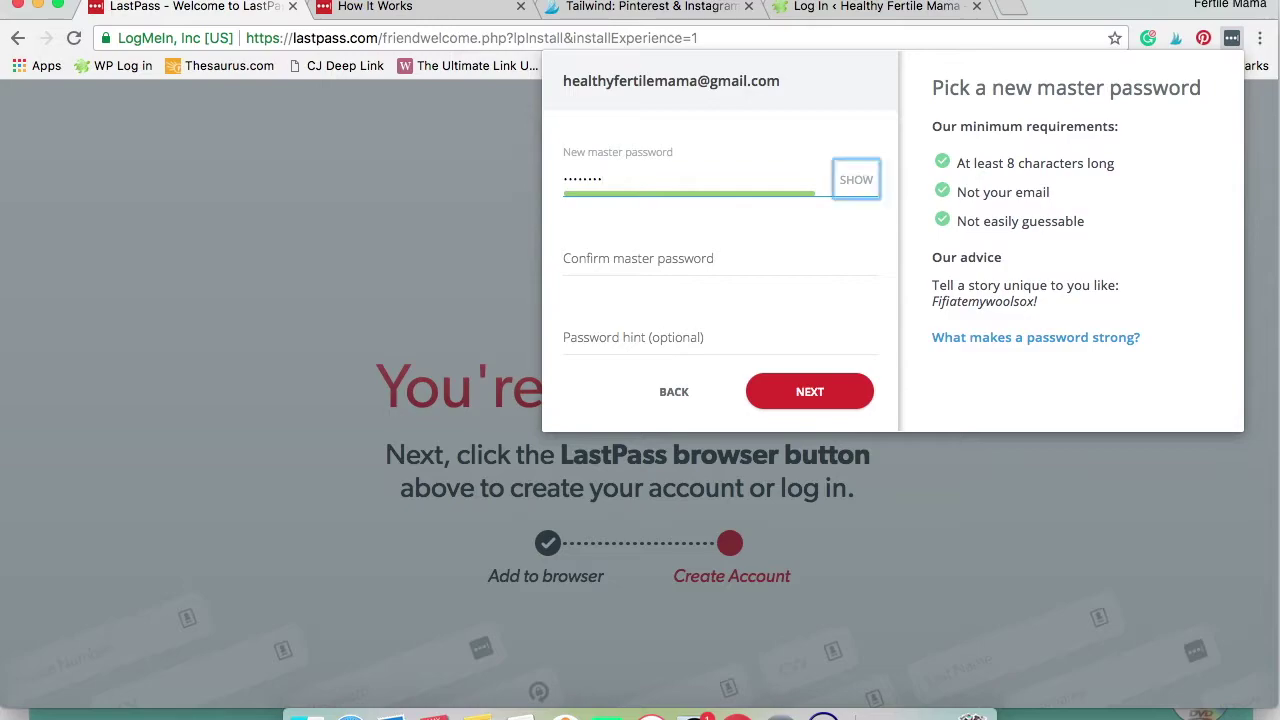
{"action": "left_click", "coordinate": [688, 255]}
{"action": "type", "text": "****"}
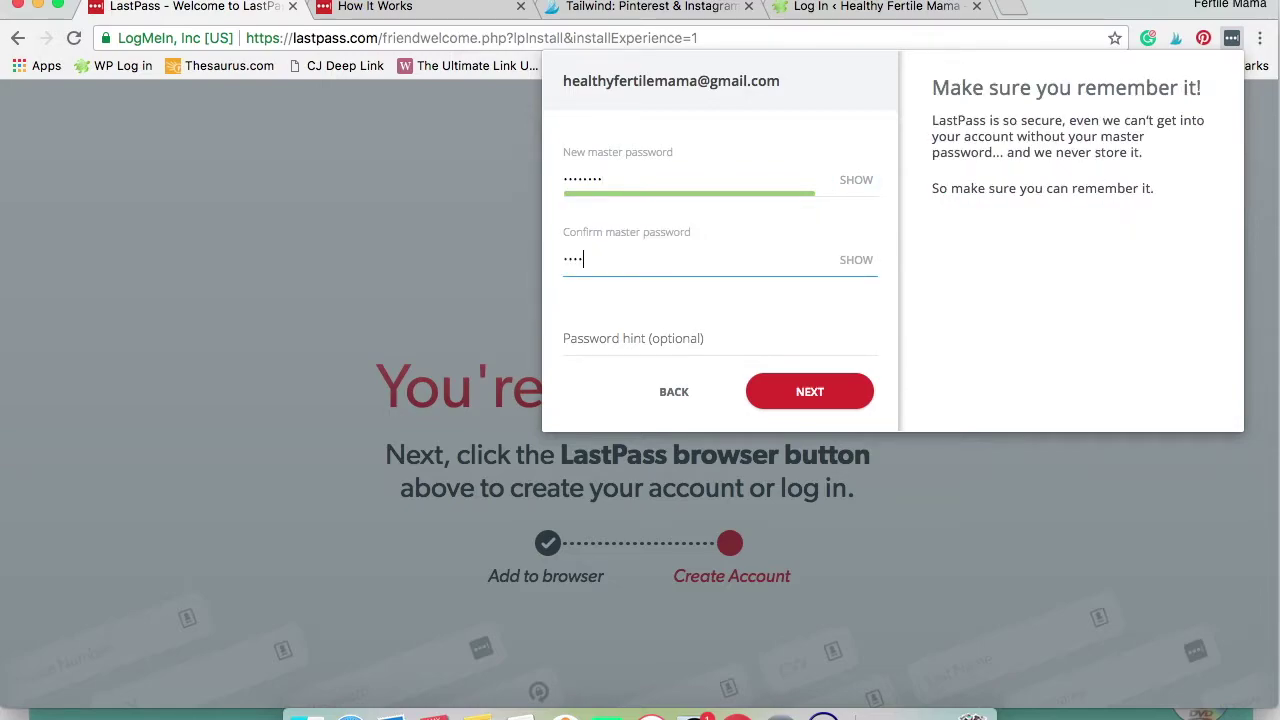
{"action": "left_click", "coordinate": [744, 340]}
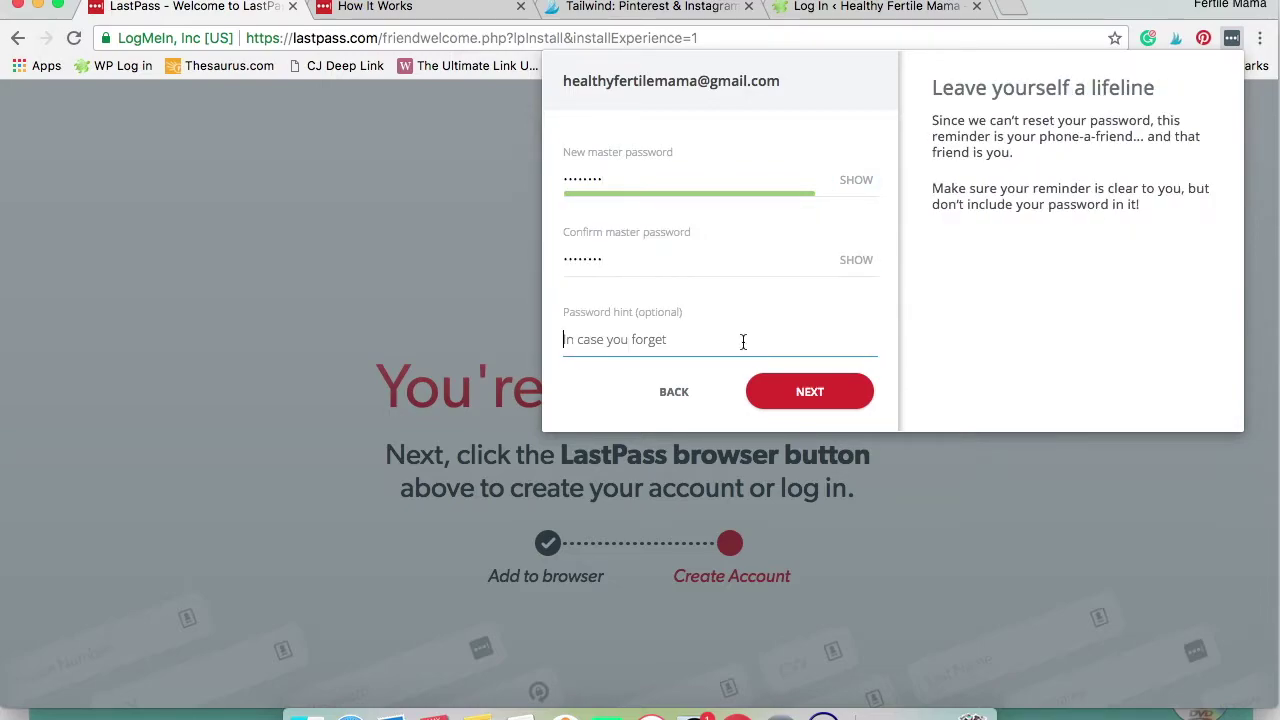
{"action": "left_click", "coordinate": [810, 392]}
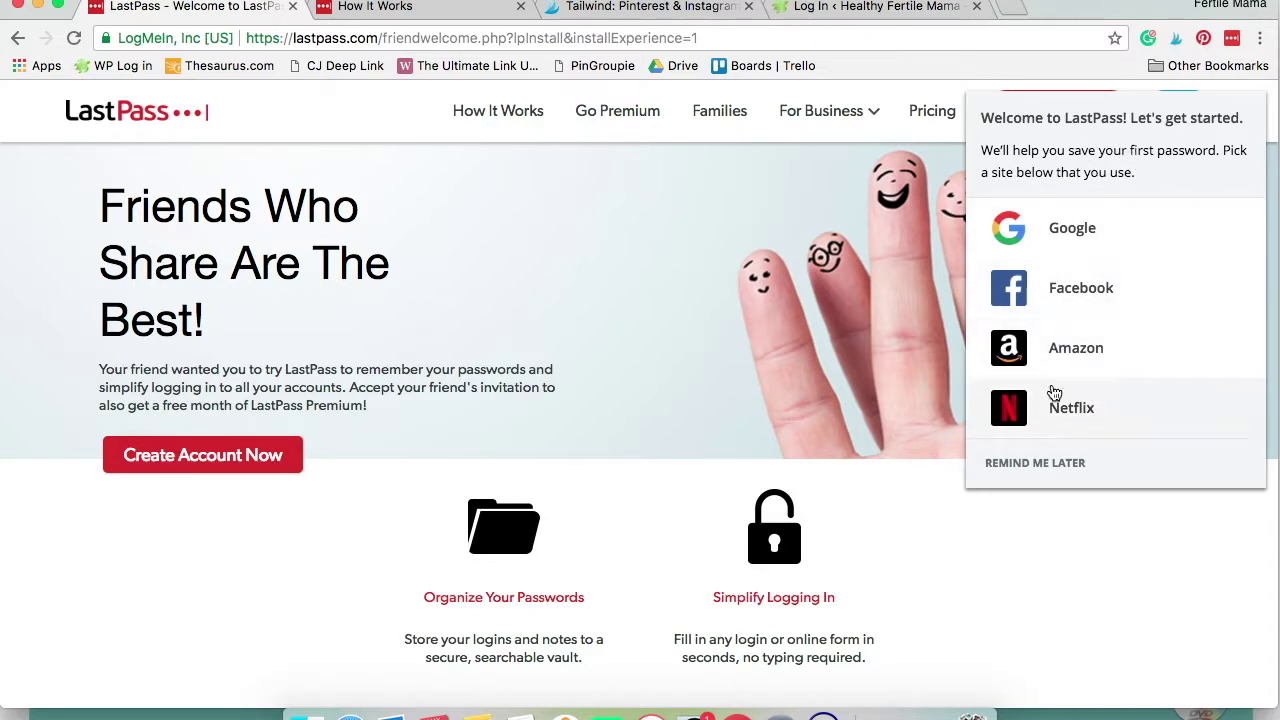
Skip saving a first password with Remind me later and enter the empty vault via LET'S GO
{"action": "left_click", "coordinate": [1061, 465]}
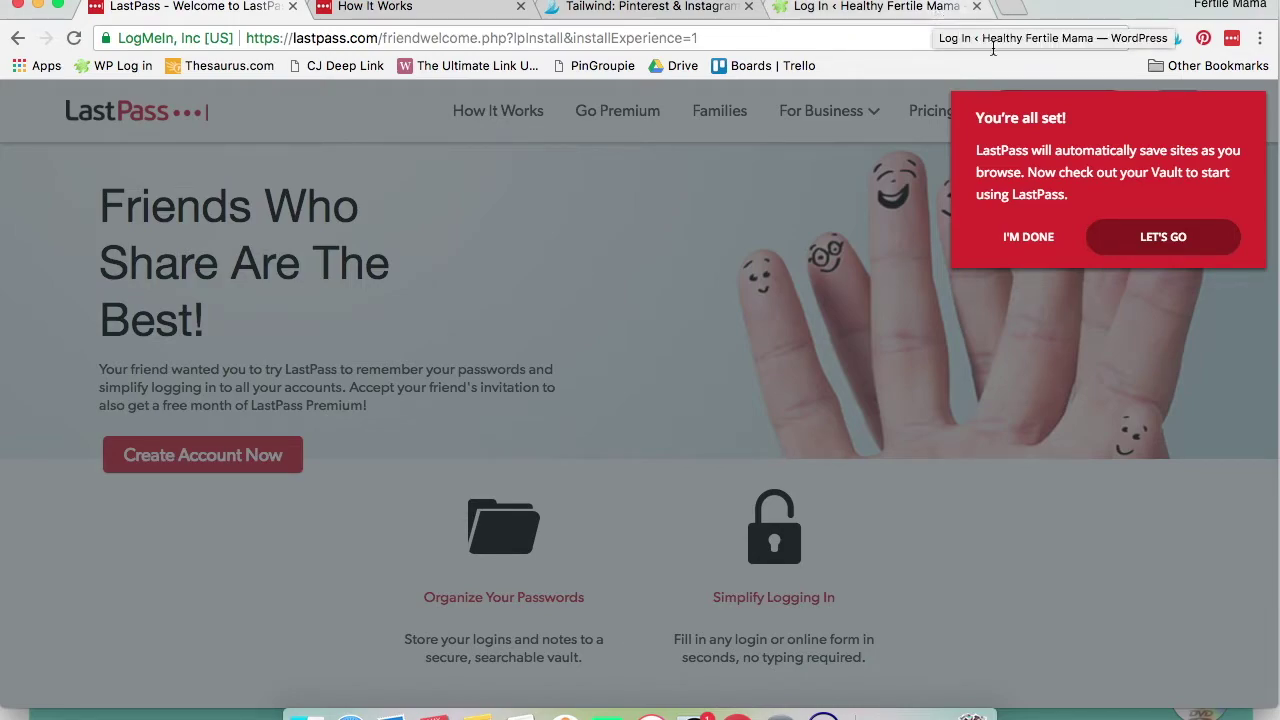
{"action": "left_click", "coordinate": [1172, 250]}
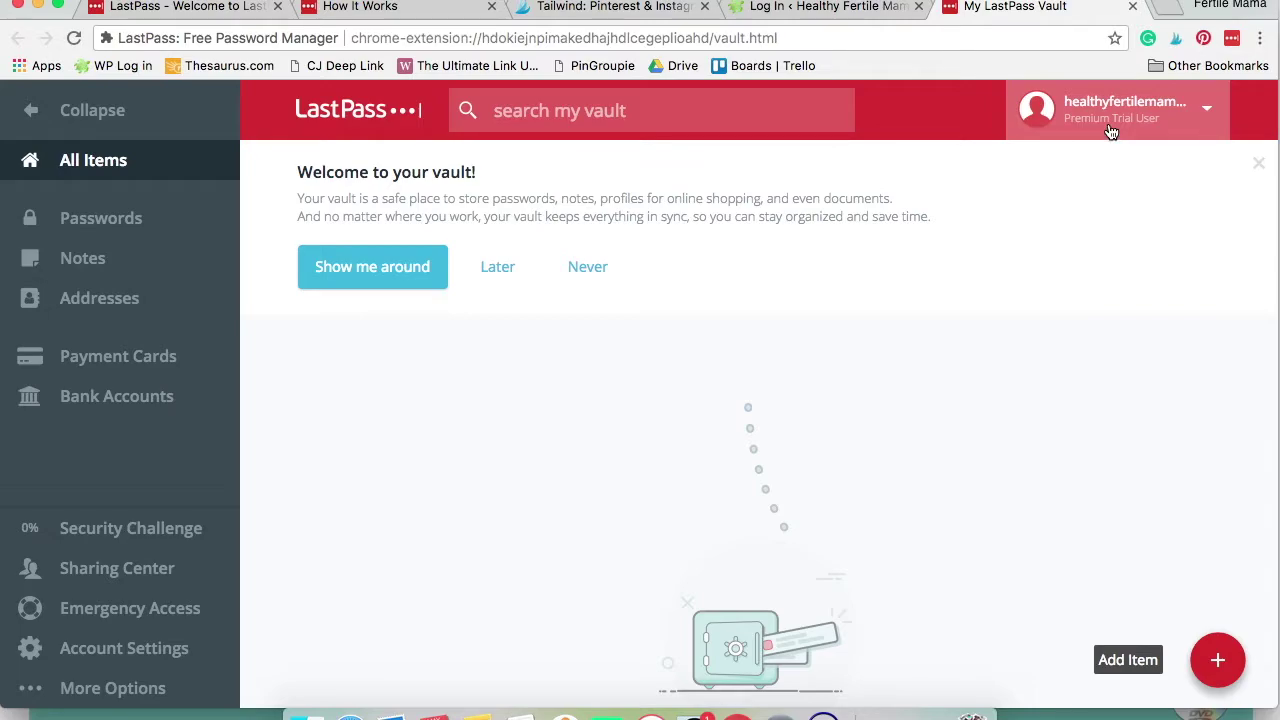
{"action": "left_click", "coordinate": [1182, 9]}
In Gmail, open the Activate your LastPass Account email and follow its activation link
{"action": "type", "text": "mail.google.com"}
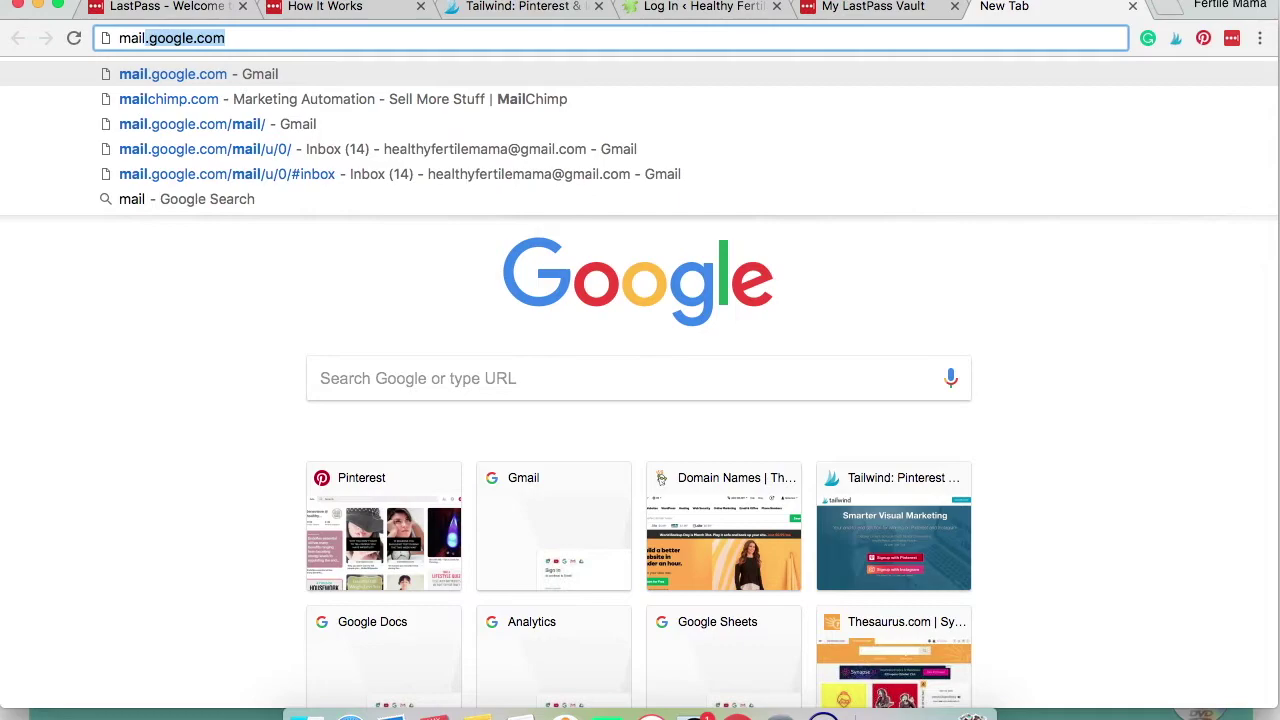
{"action": "key", "text": "Return"}
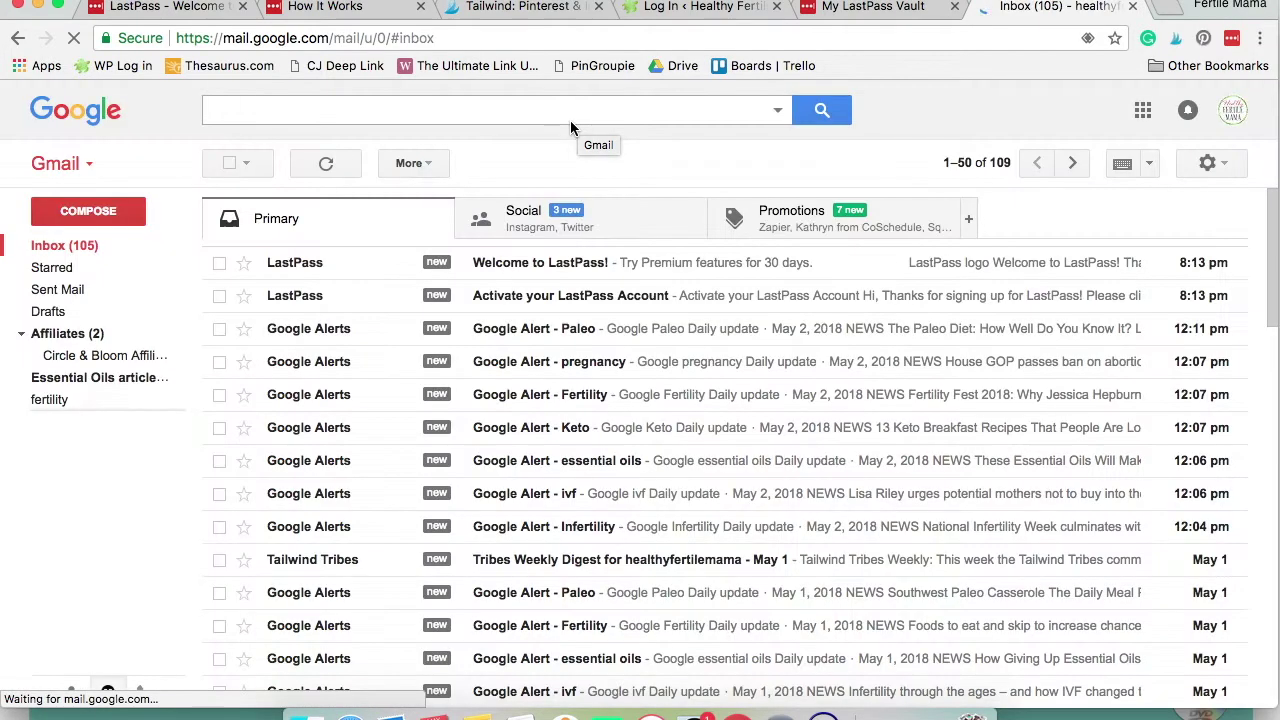
{"action": "left_click", "coordinate": [574, 297]}
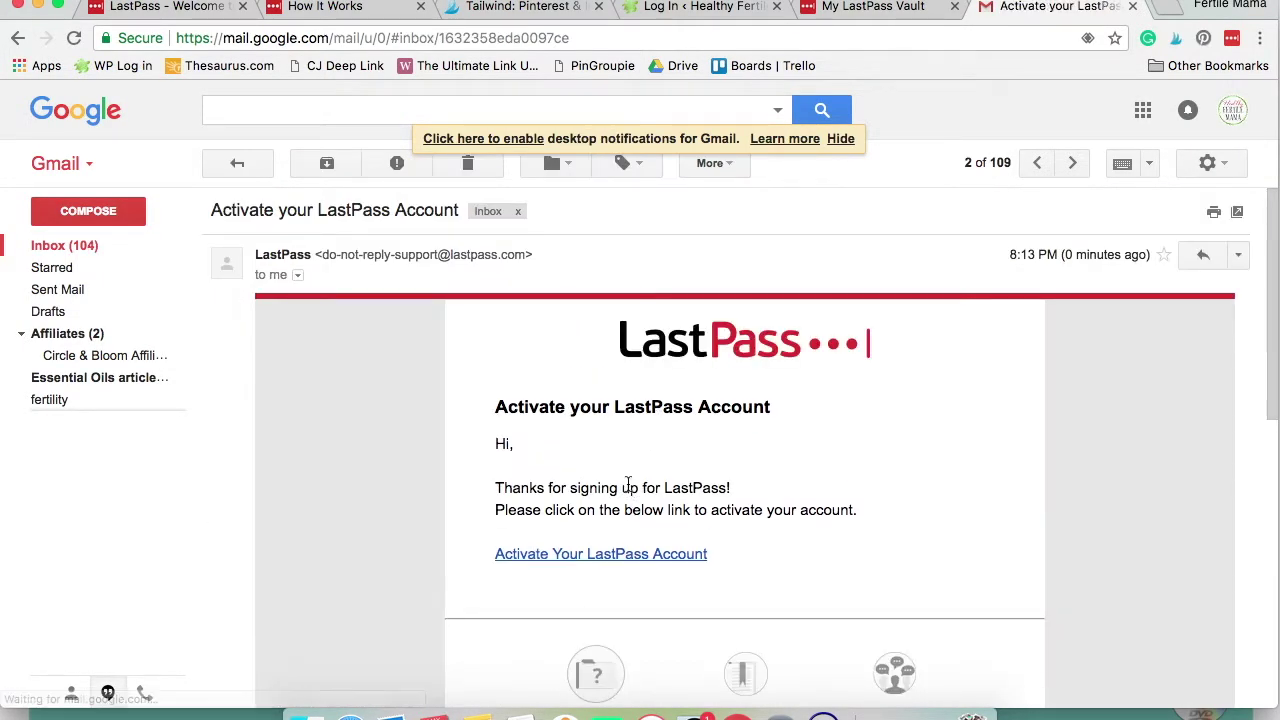
{"action": "scroll", "coordinate": [620, 553], "scroll_direction": "down", "scroll_amount": 1}
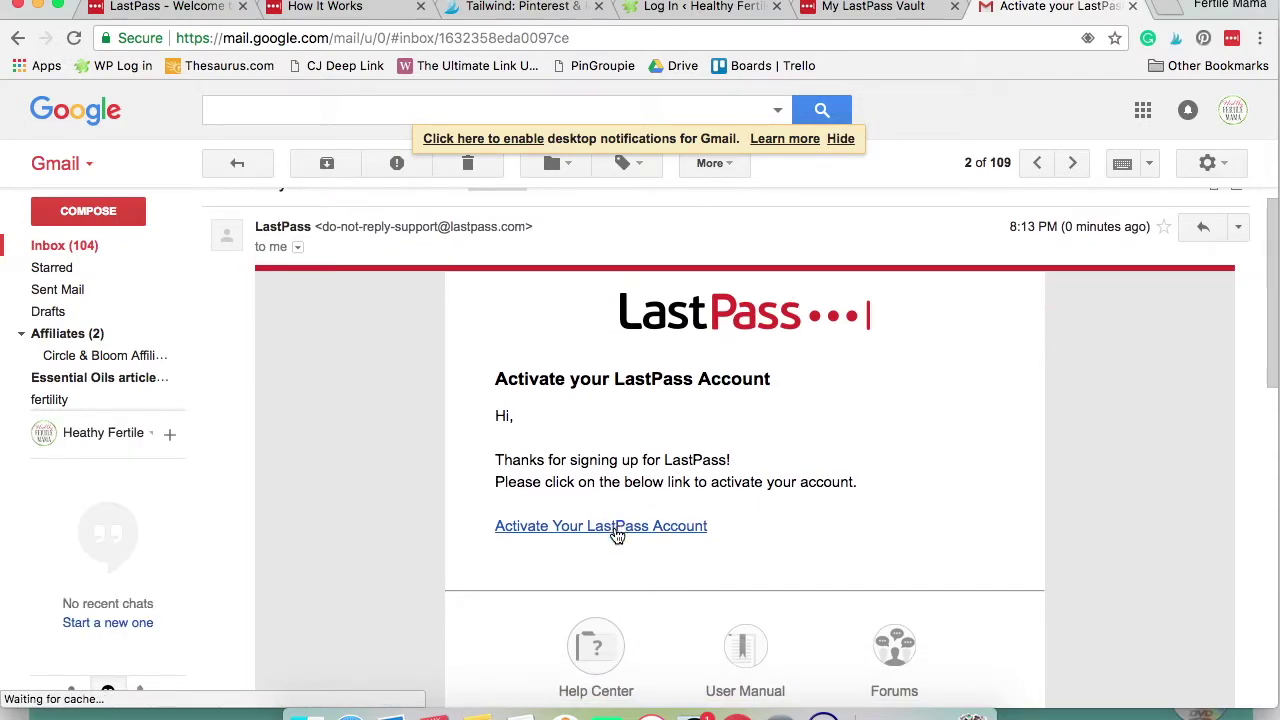
{"action": "left_click", "coordinate": [616, 535]}
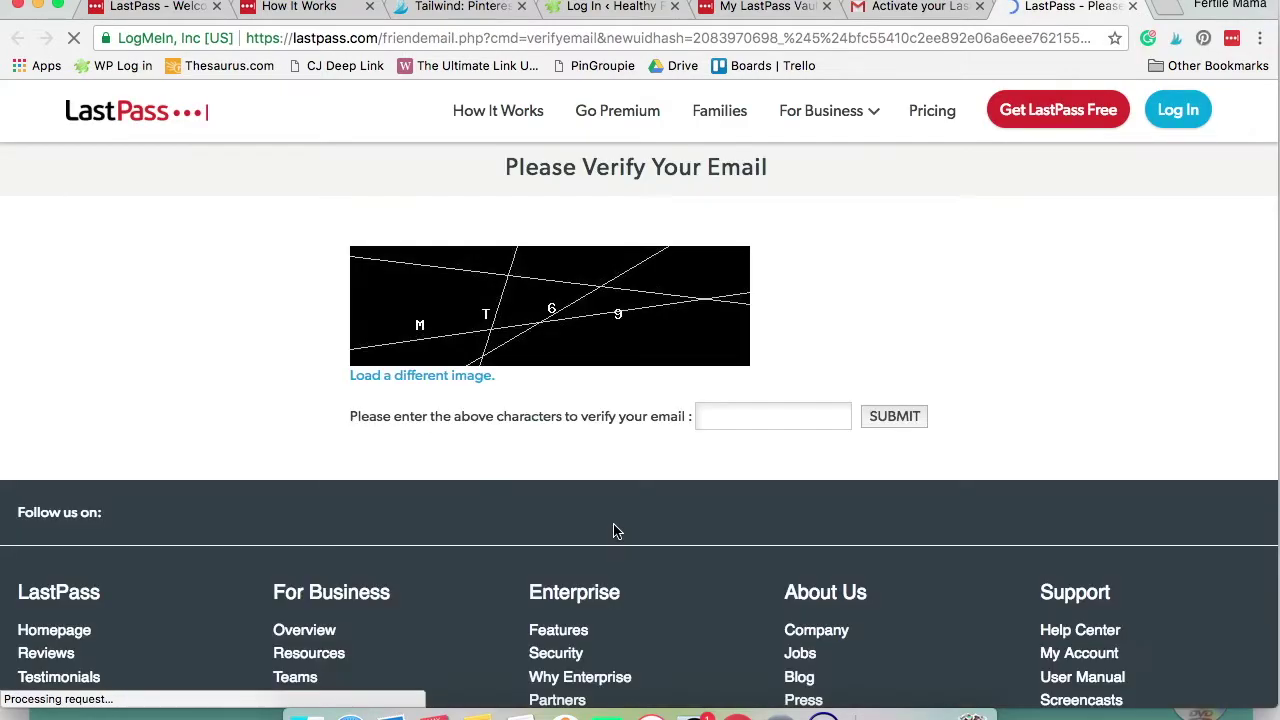
Submit the image verification characters to verify the email, then go to LastPass Log In
{"action": "left_click", "coordinate": [758, 414]}
{"action": "type", "text": "MT"}
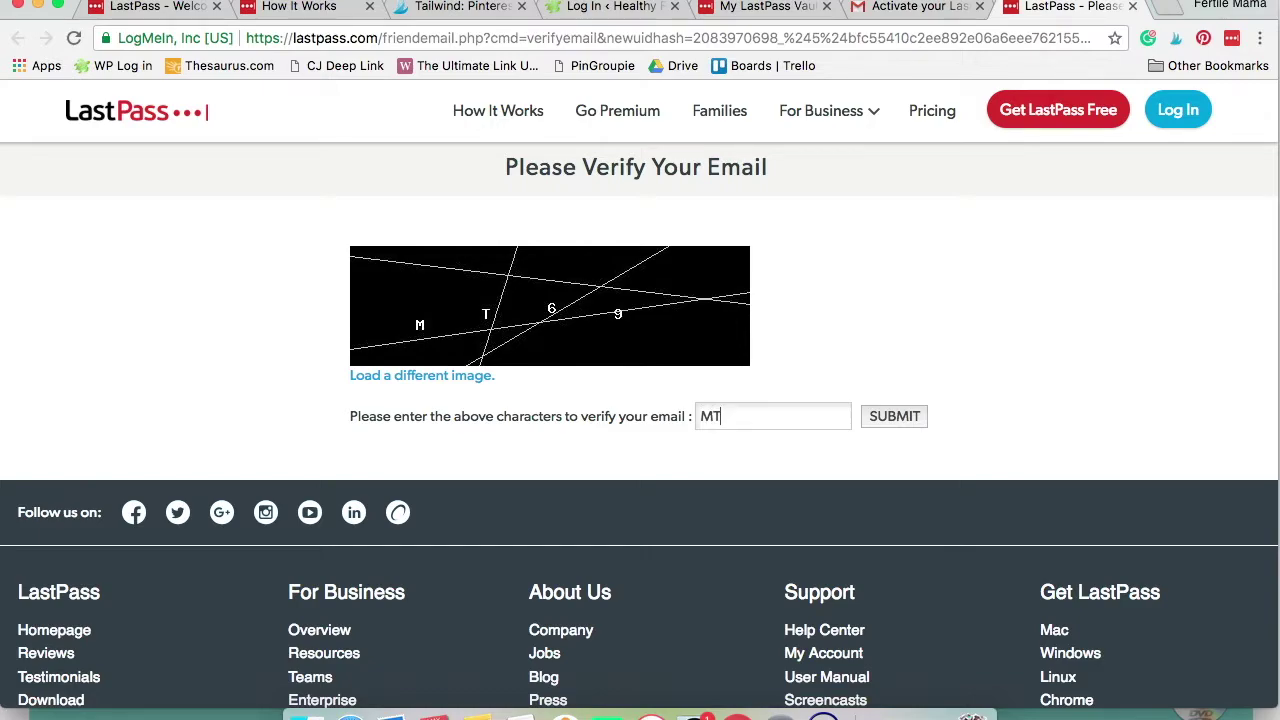
{"action": "type", "text": "69"}
{"action": "left_click", "coordinate": [896, 418]}
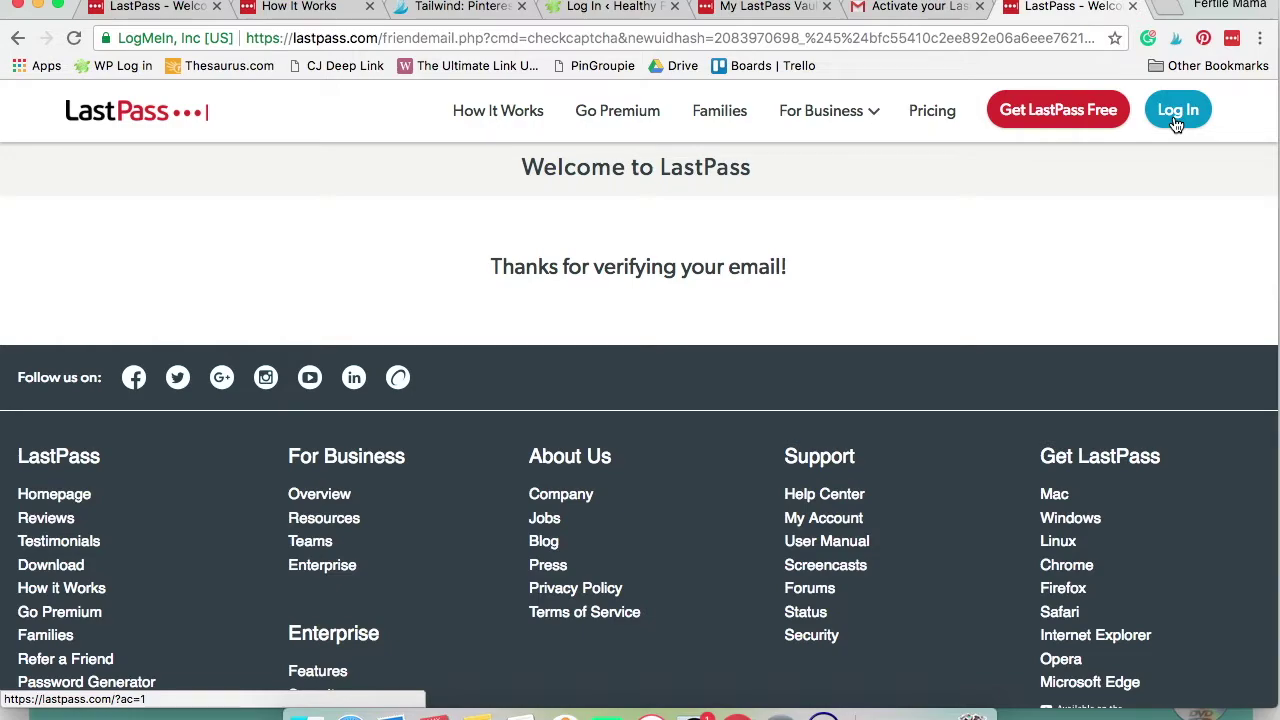
{"action": "left_click", "coordinate": [1177, 122]}
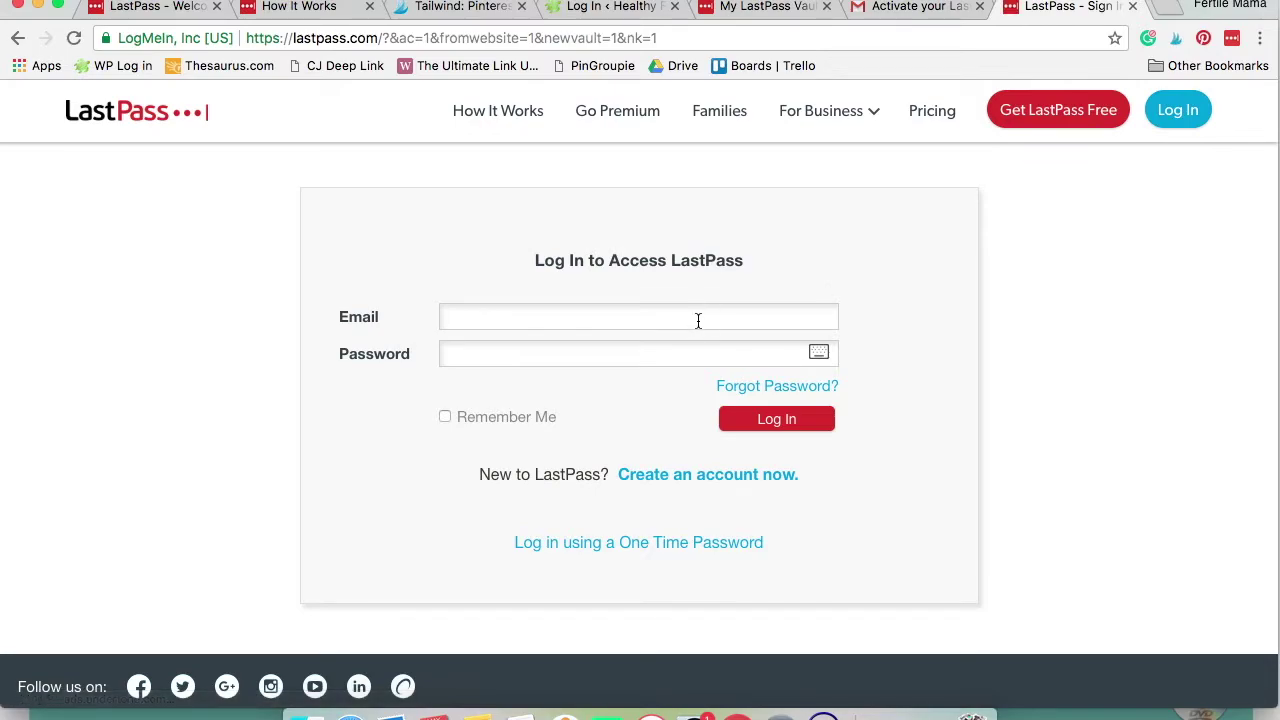
Sign in with the account email and master password, with Remember Me ticked, dismissing Chrome's save prompt
{"action": "left_click", "coordinate": [696, 318]}
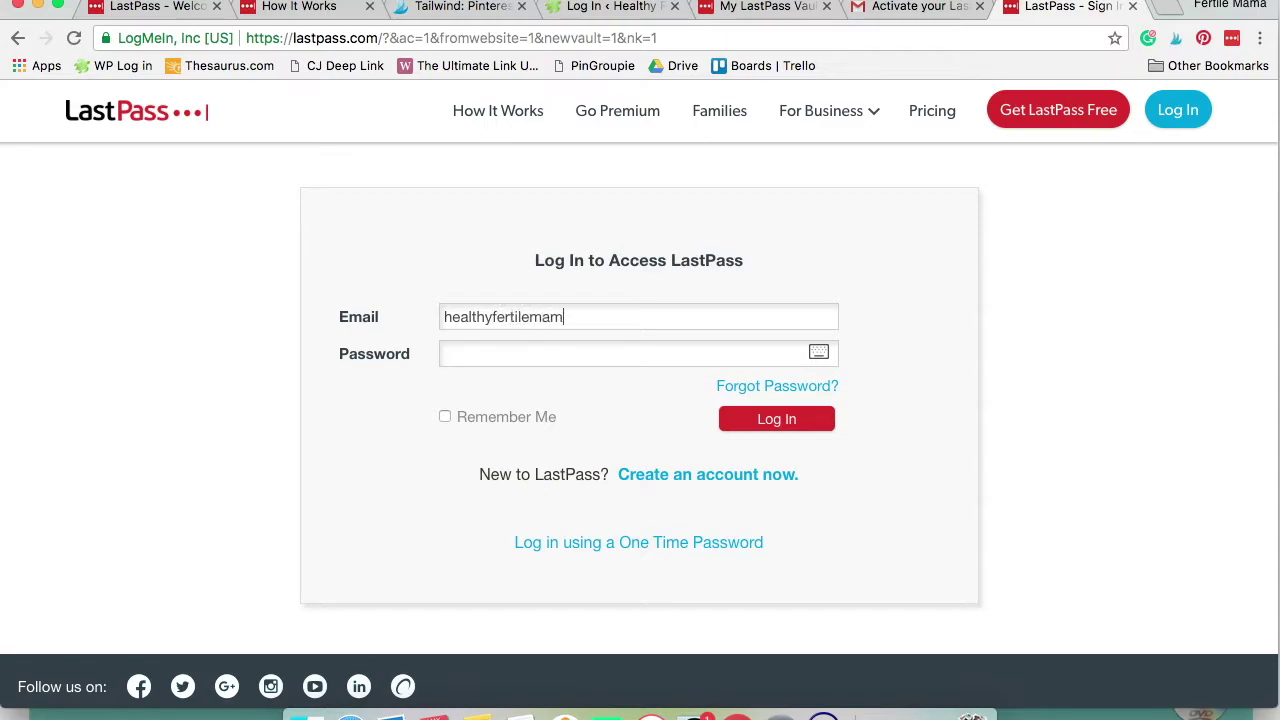
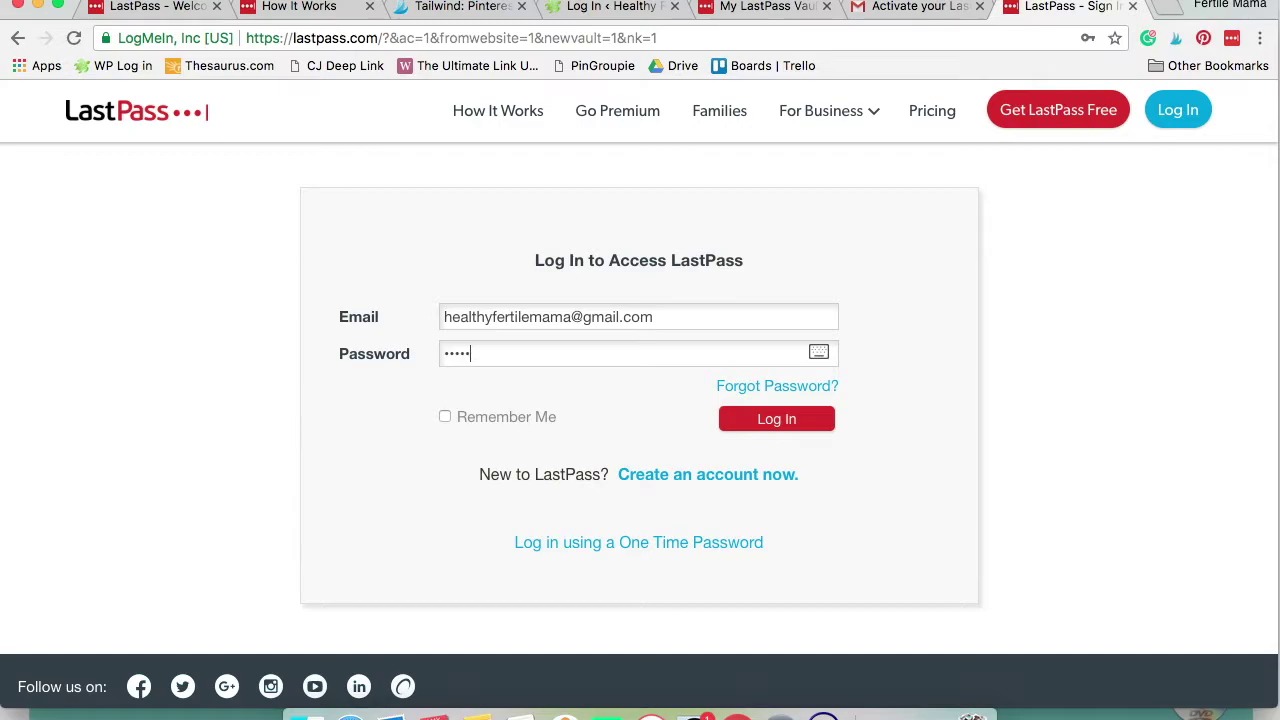
{"action": "left_click", "coordinate": [445, 416]}
{"action": "left_click", "coordinate": [757, 422]}
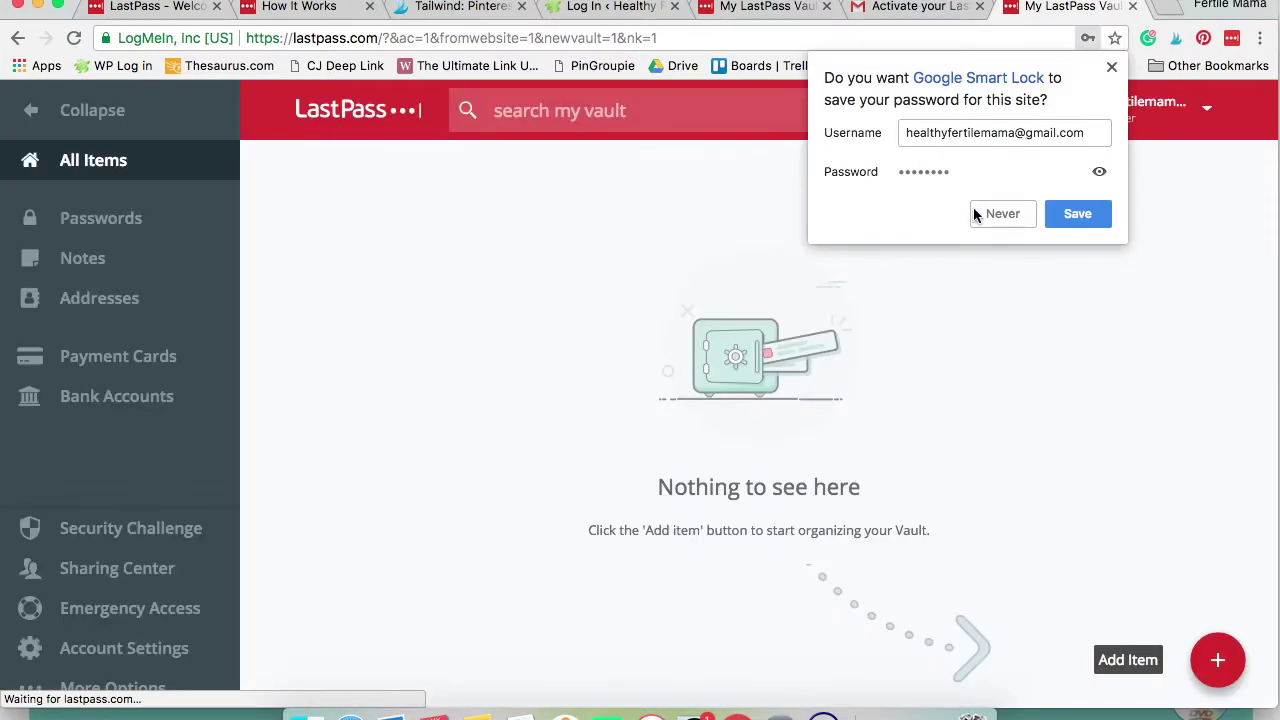
{"action": "left_click", "coordinate": [1111, 64]}
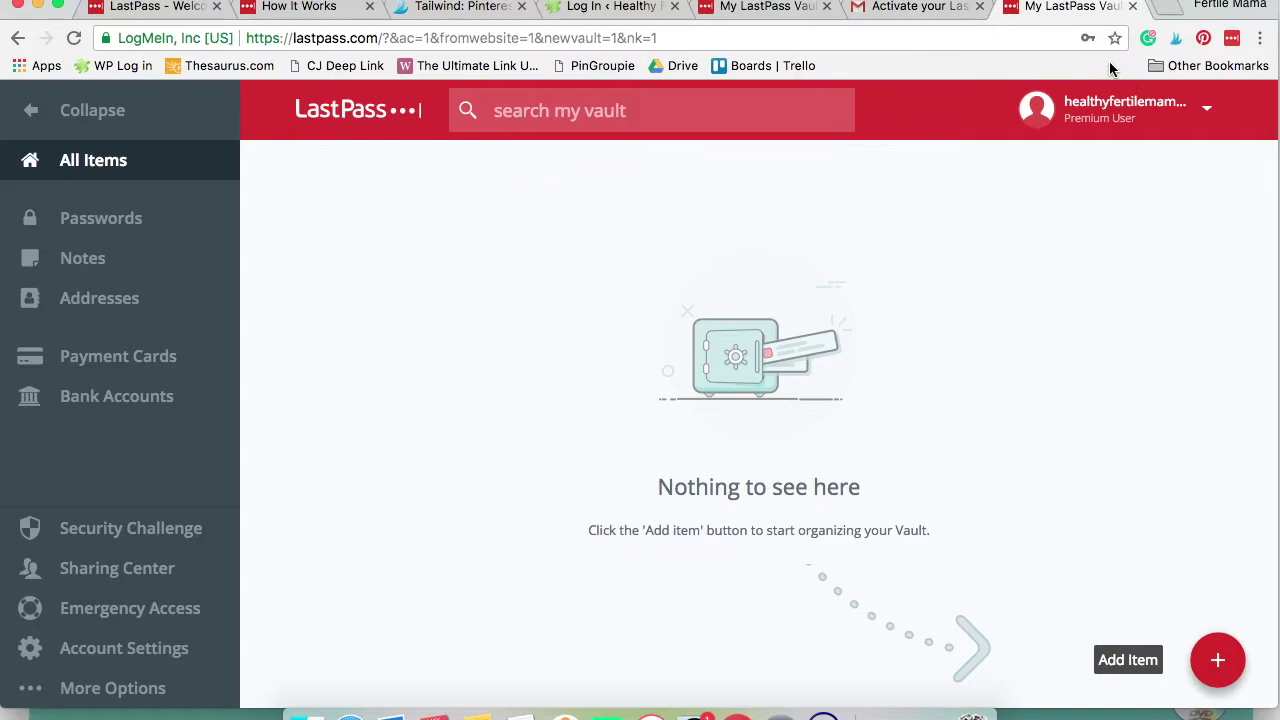
In the Passwords view, start a new password item with the suggested analytics.tailwindapp.com login URL
{"action": "left_click", "coordinate": [116, 226]}
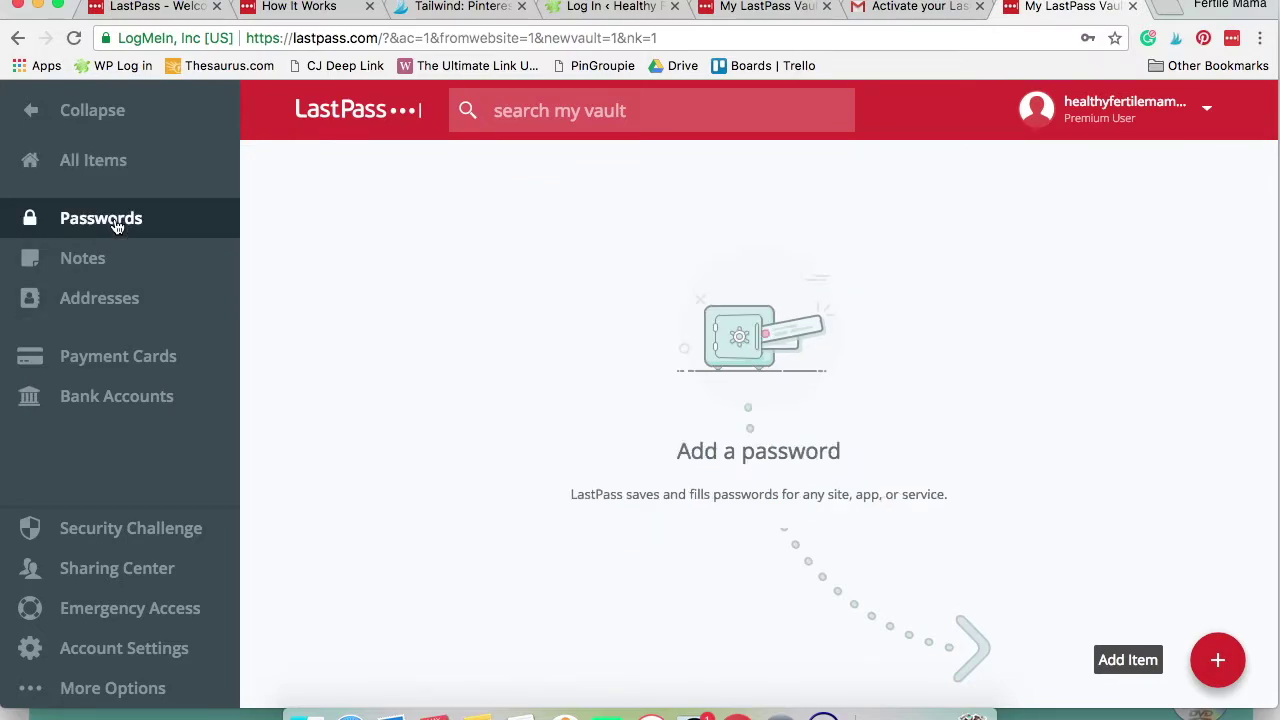
{"action": "mouse_move", "coordinate": [1143, 665]}
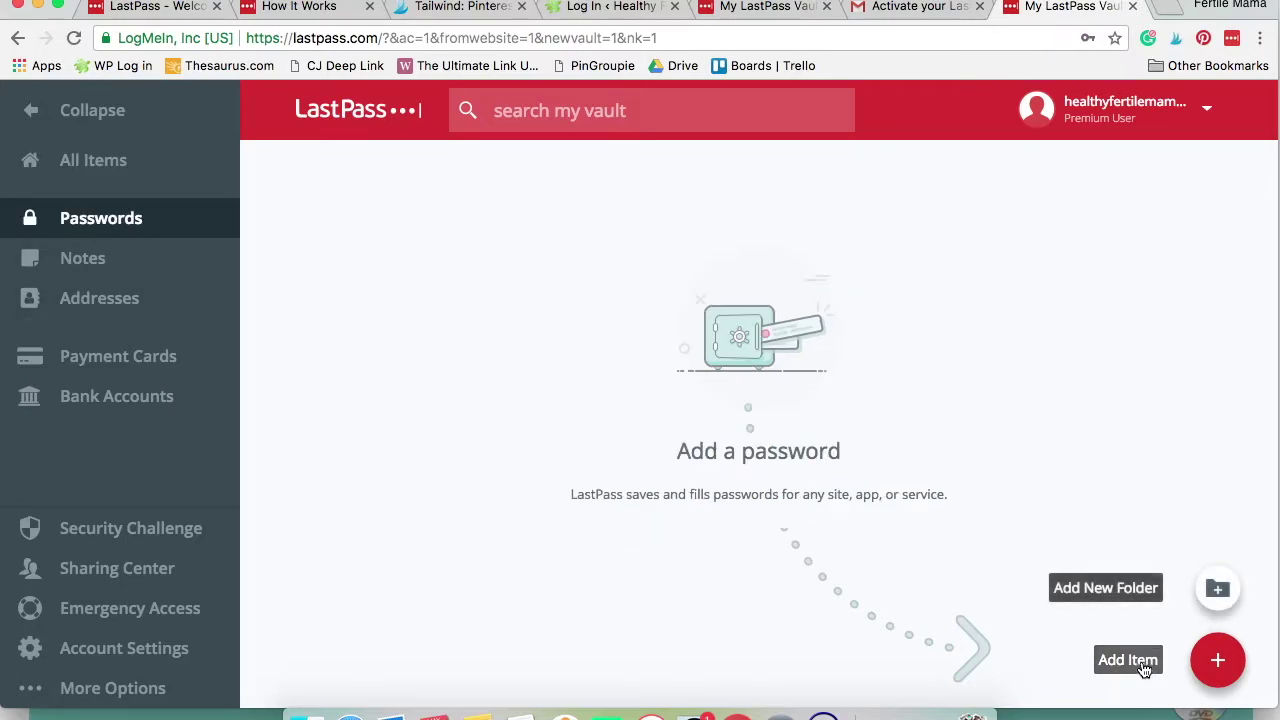
{"action": "left_click", "coordinate": [1143, 665]}
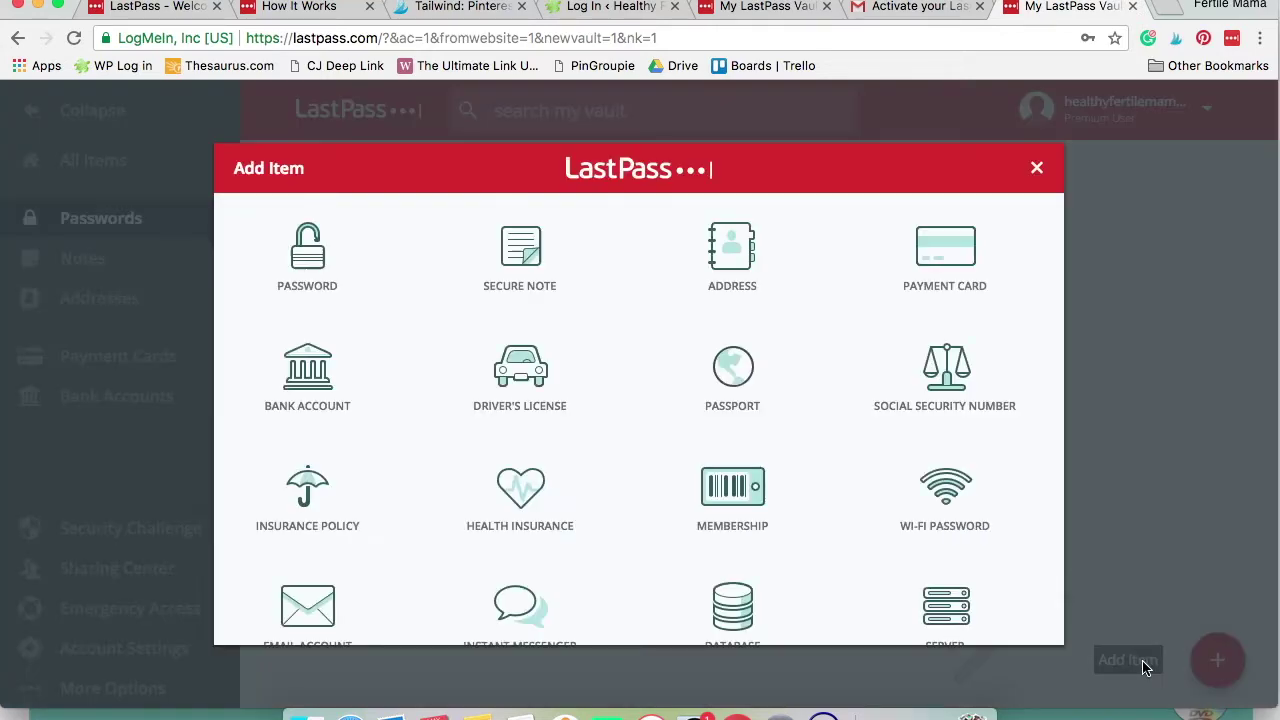
{"action": "left_click", "coordinate": [319, 274]}
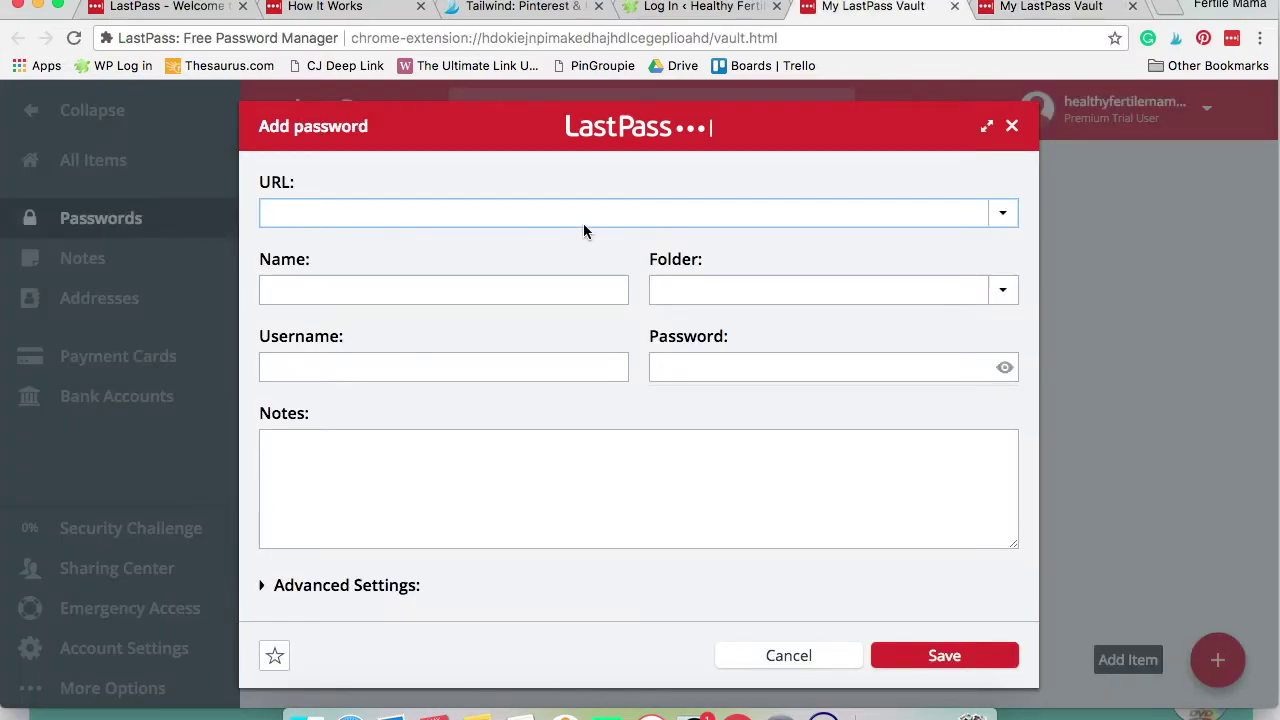
{"action": "left_click", "coordinate": [568, 211]}
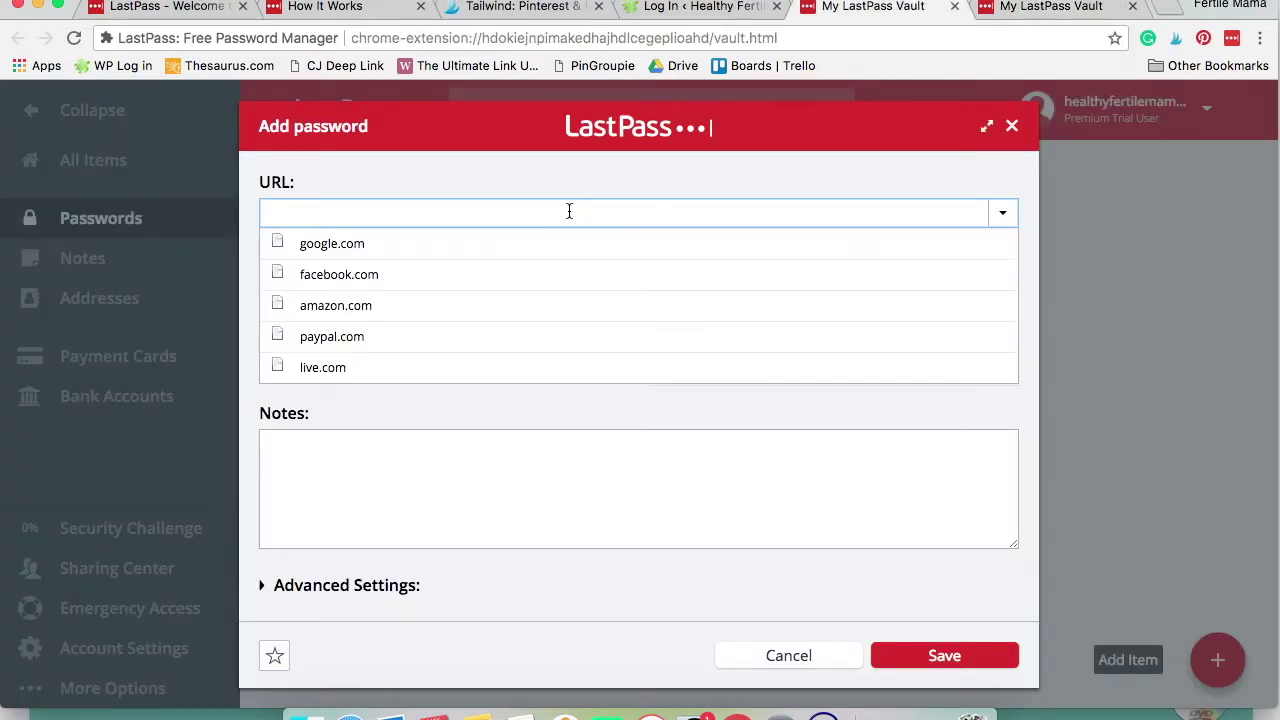
{"action": "type", "text": "tailwindapp.c"}
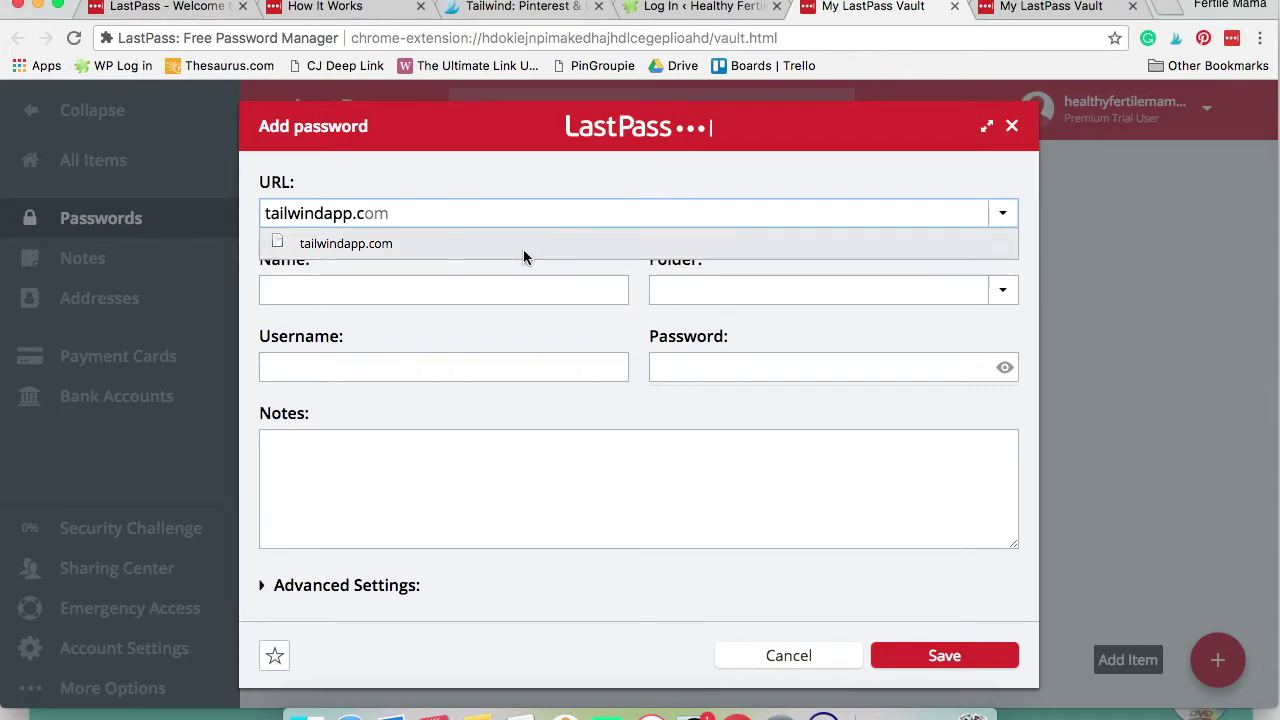
{"action": "left_click", "coordinate": [525, 245]}
Enter the Tailwindapp account username and password and save the login
{"action": "left_click", "coordinate": [451, 368]}
{"action": "type", "text": "healthyfertilemama"}
{"action": "key", "text": "Tab"}
{"action": "type", "text": "••••••••"}
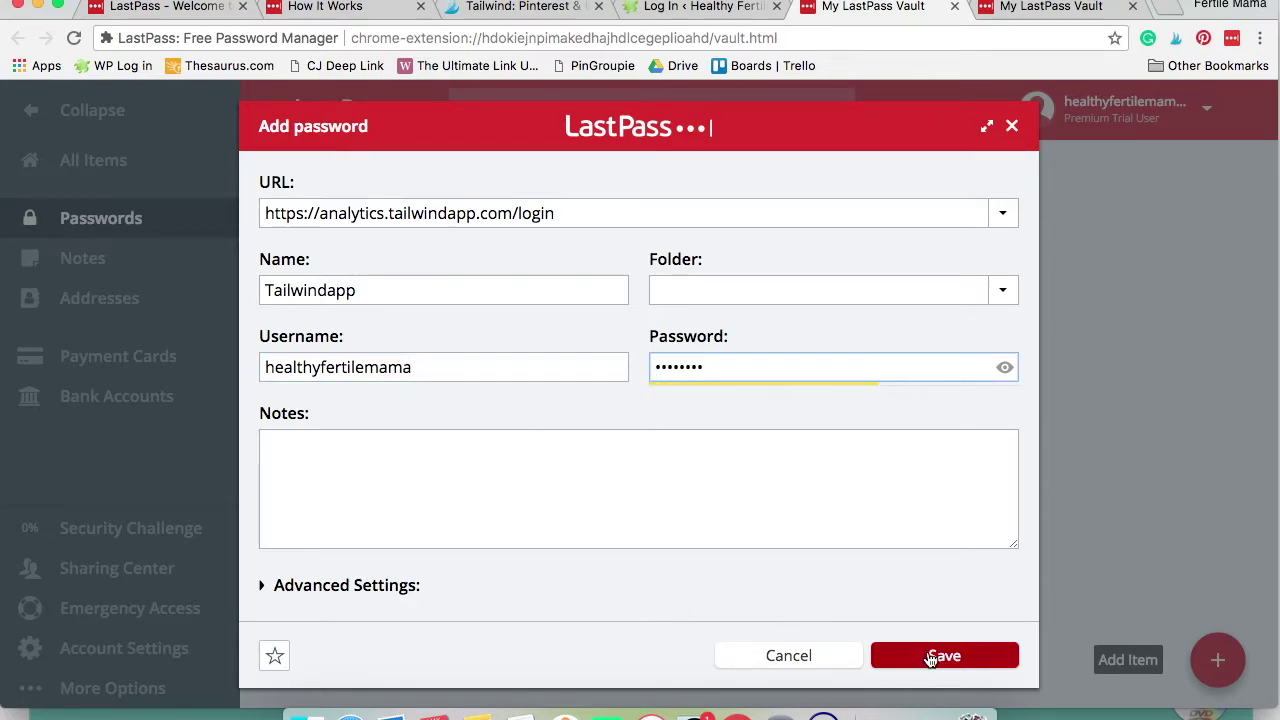
{"action": "left_click", "coordinate": [929, 657]}
{"action": "mouse_move", "coordinate": [527, 336]}
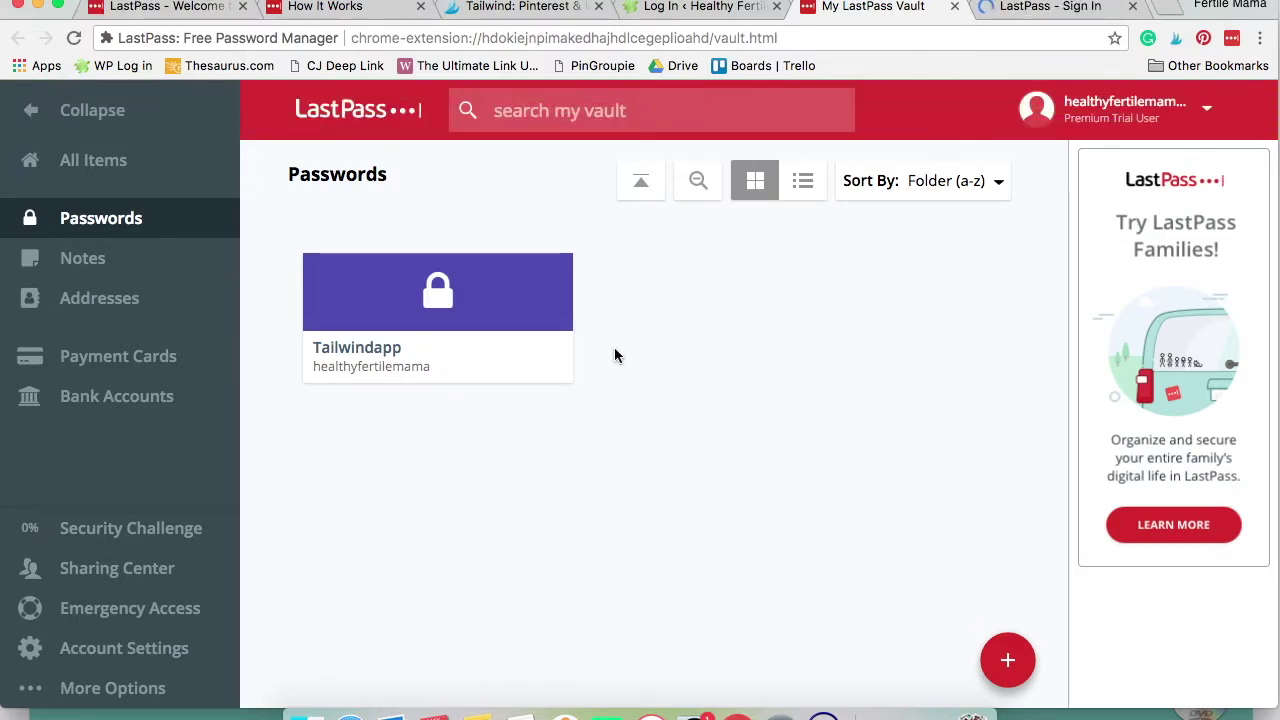
{"action": "mouse_move", "coordinate": [450, 280]}
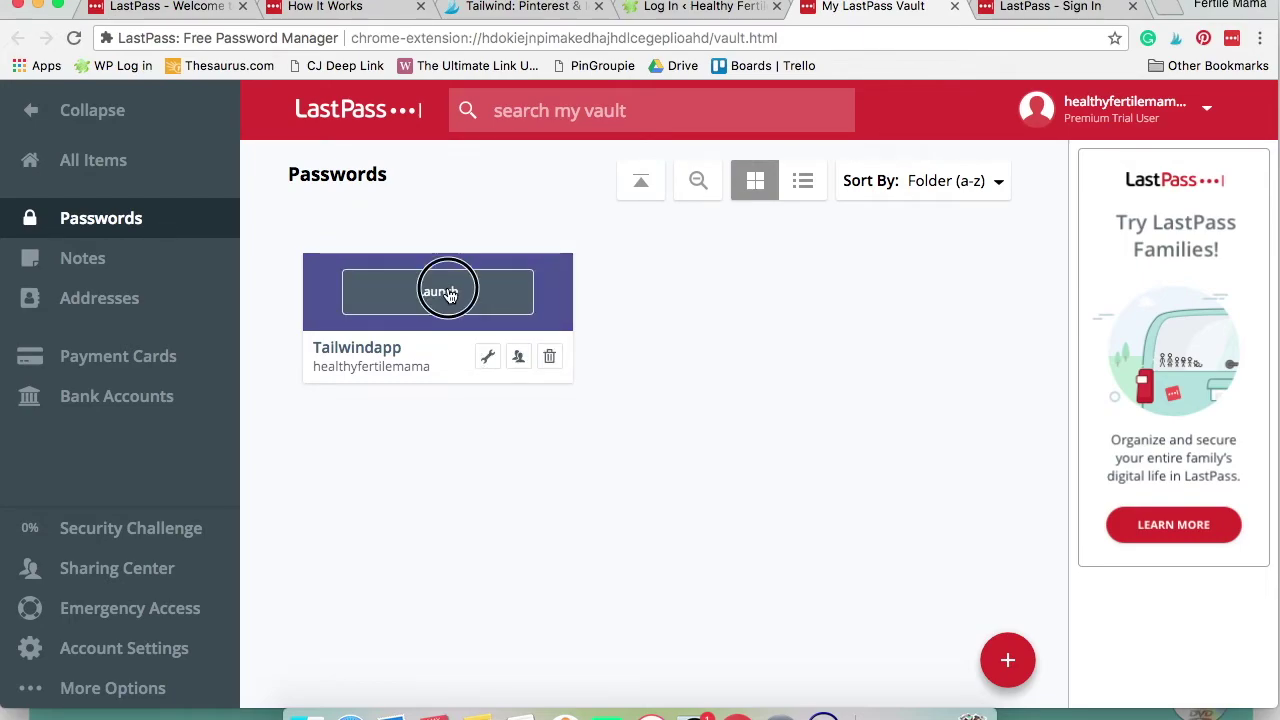
Launch the saved Tailwindapp login, close its tab, then switch to the WordPress login tab and select its address
{"action": "left_click", "coordinate": [449, 293]}
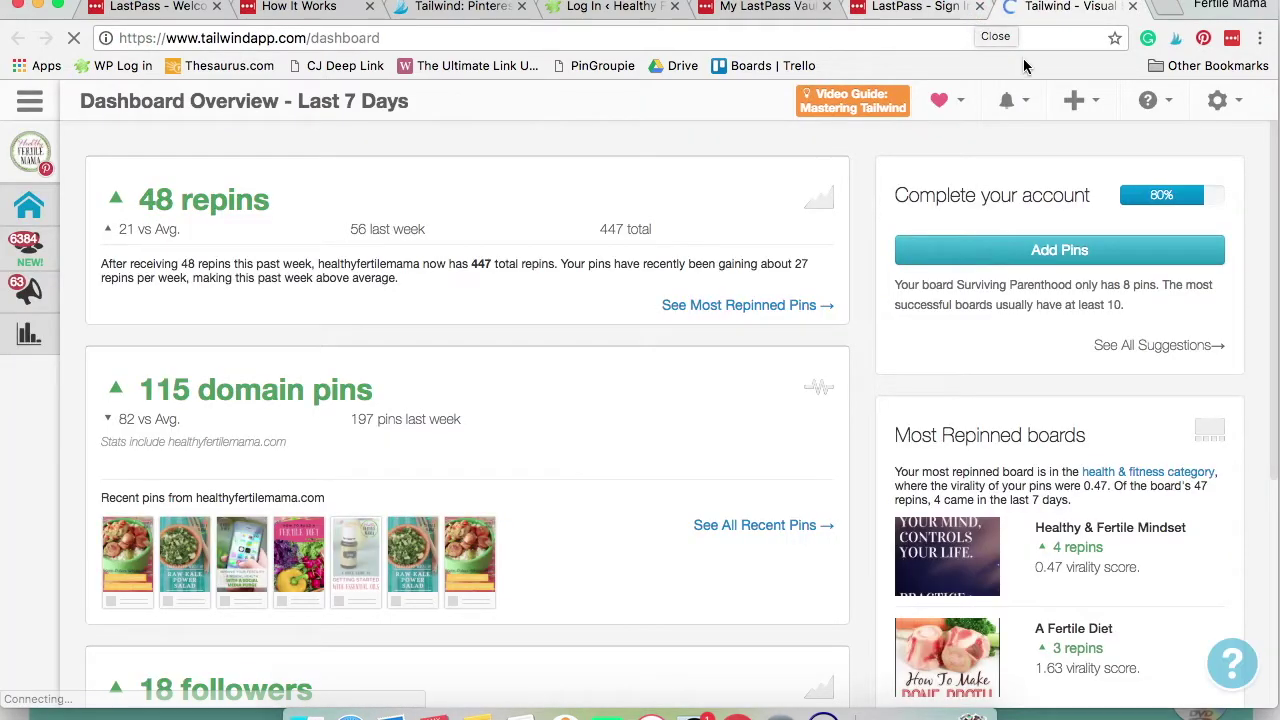
{"action": "left_click", "coordinate": [1133, 8]}
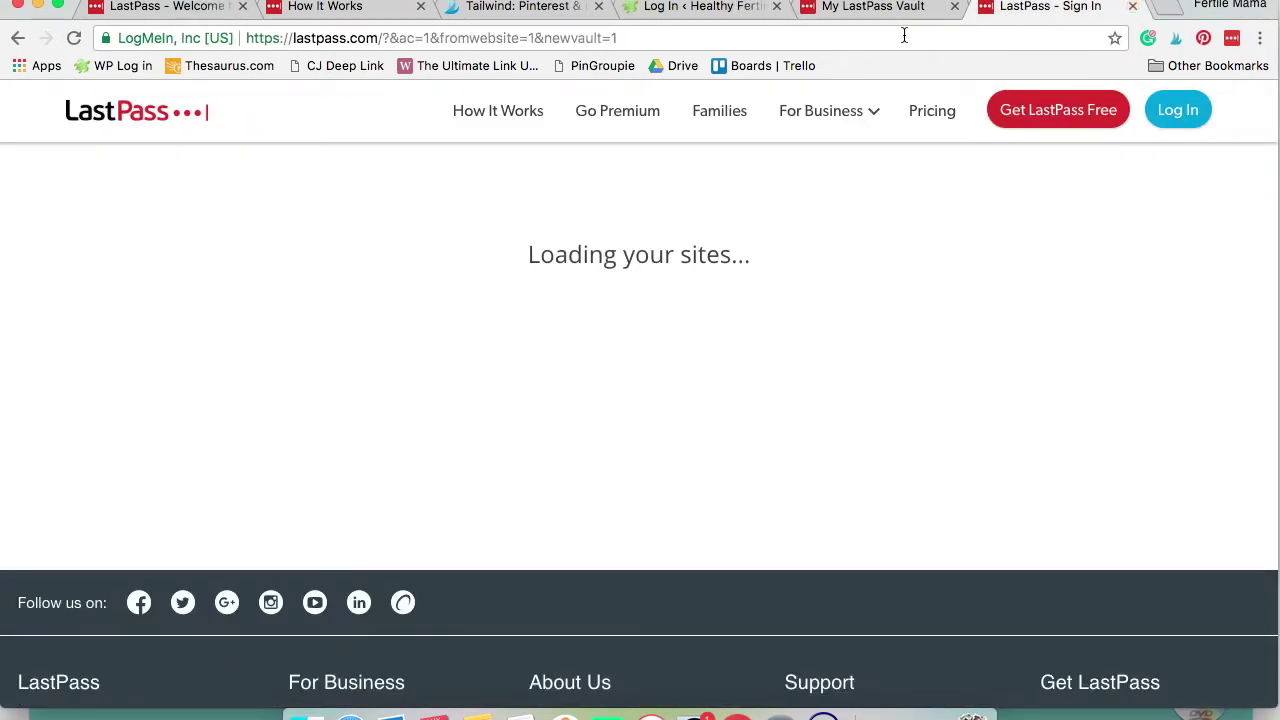
{"action": "left_click", "coordinate": [826, 8]}
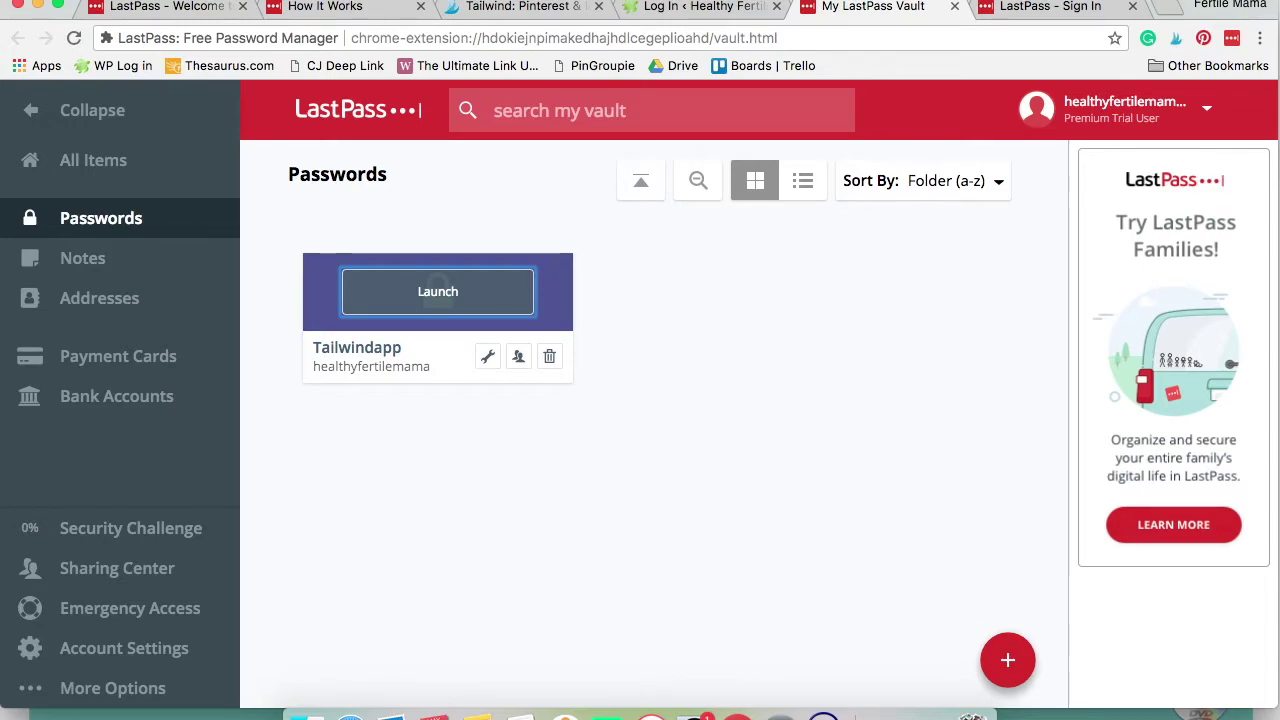
{"action": "left_click", "coordinate": [690, 6]}
{"action": "left_click", "coordinate": [613, 43]}
{"action": "key", "text": "super+c"}
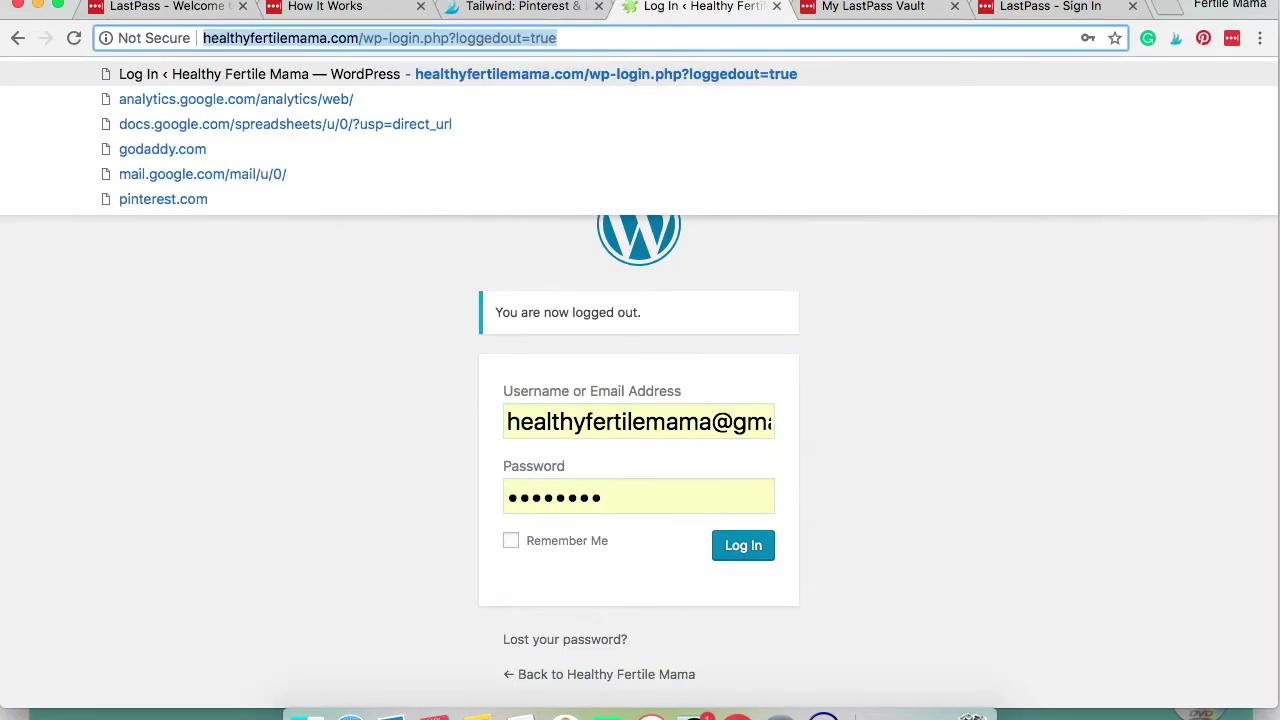
Start a new password entry with the pasted WordPress login URL, named 'Healthy Fertile Mama Wordpress'
{"action": "left_click", "coordinate": [938, 18]}
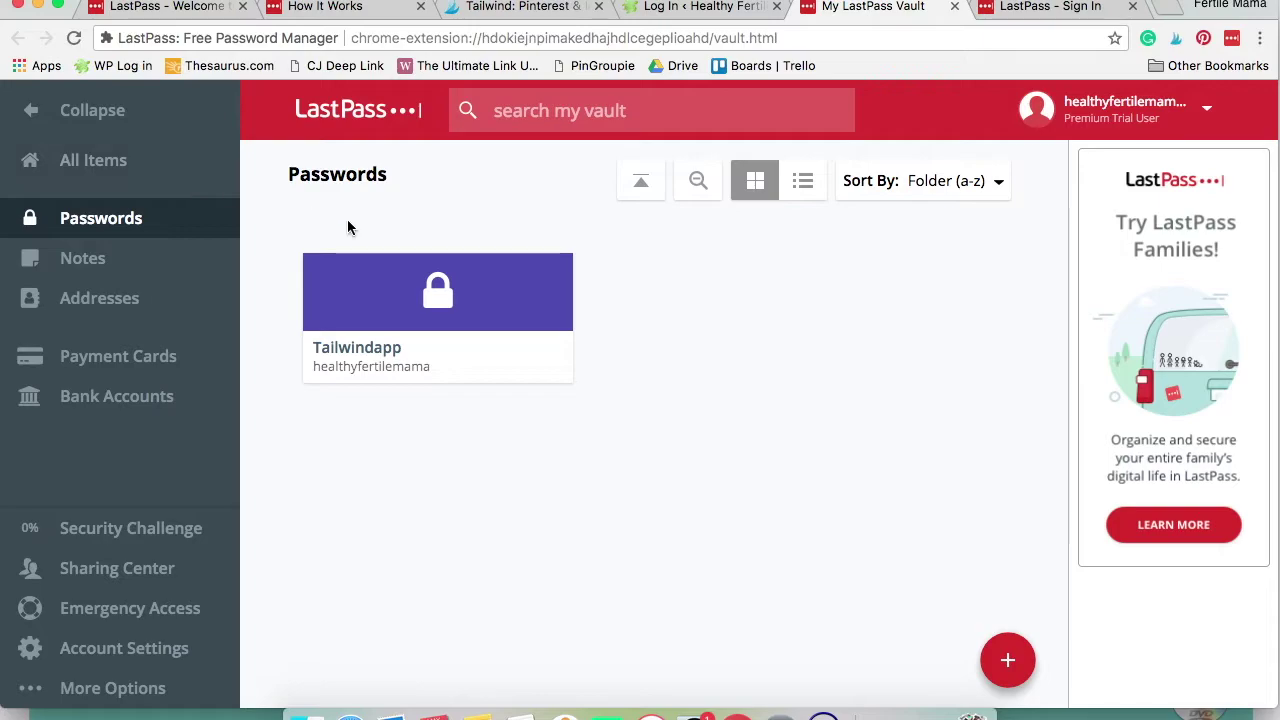
{"action": "left_click", "coordinate": [1006, 660]}
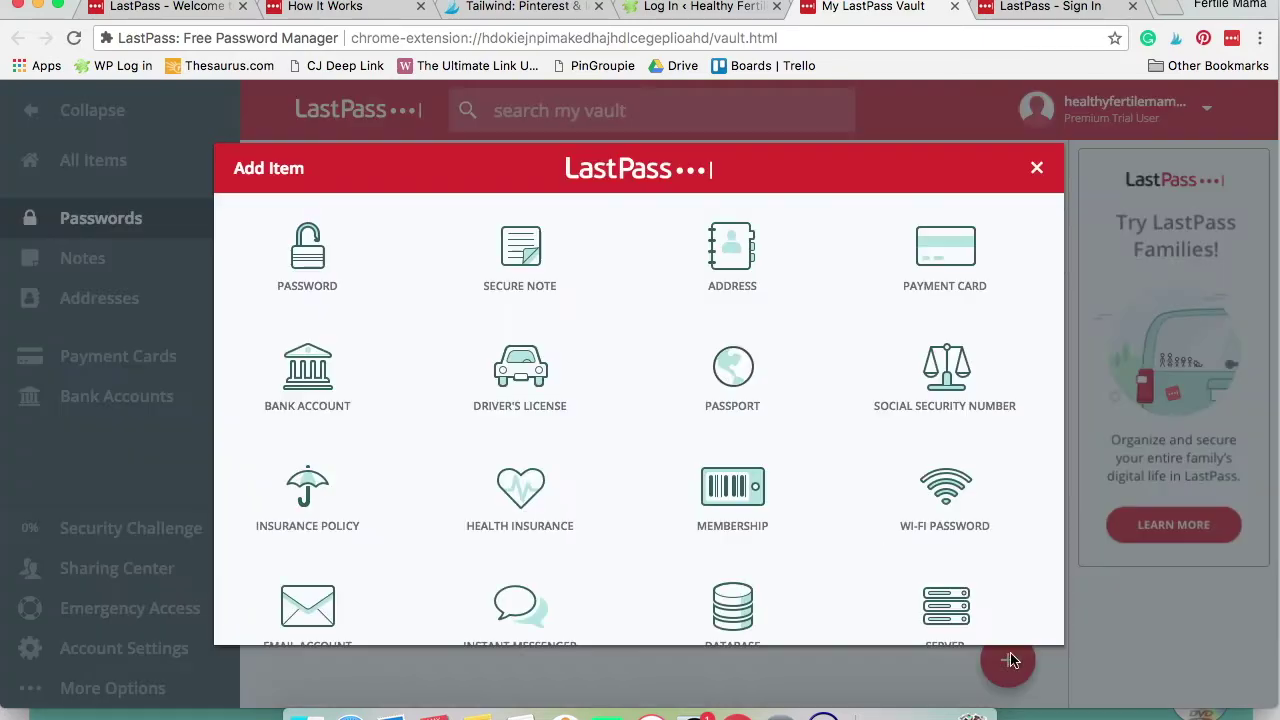
{"action": "left_click", "coordinate": [320, 272]}
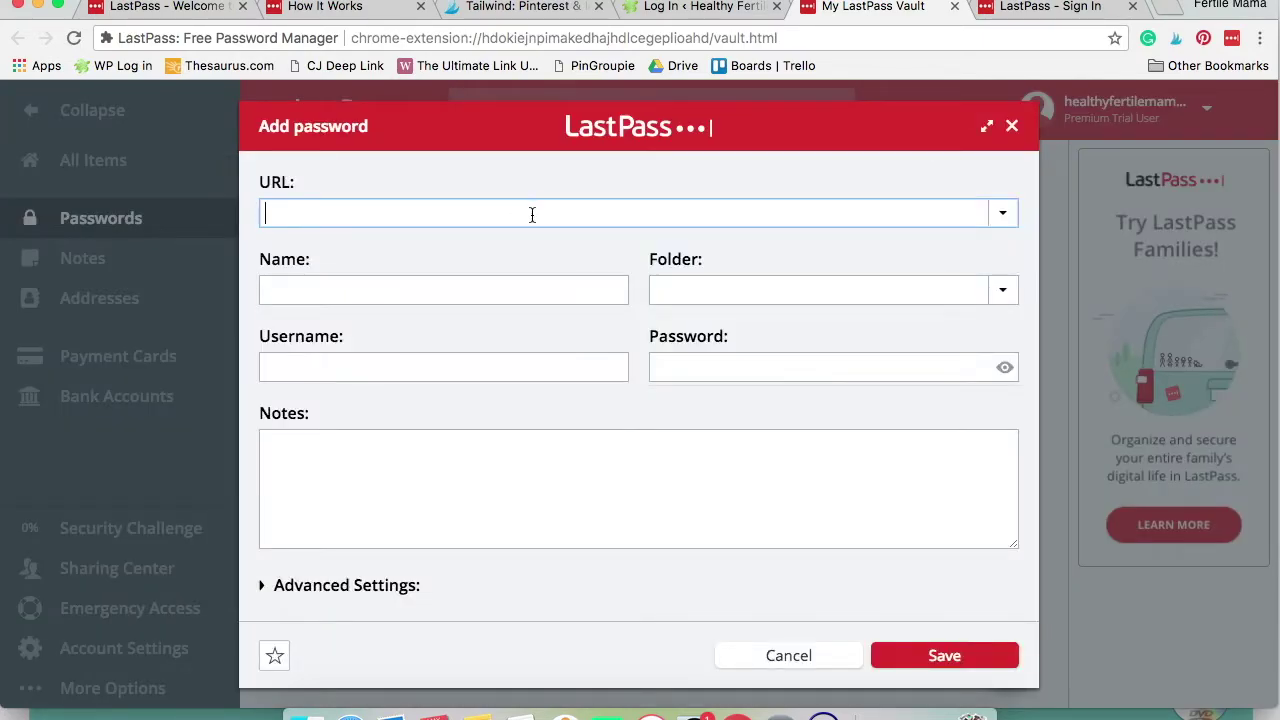
{"action": "key", "text": "super+v"}
{"action": "left_click", "coordinate": [487, 283]}
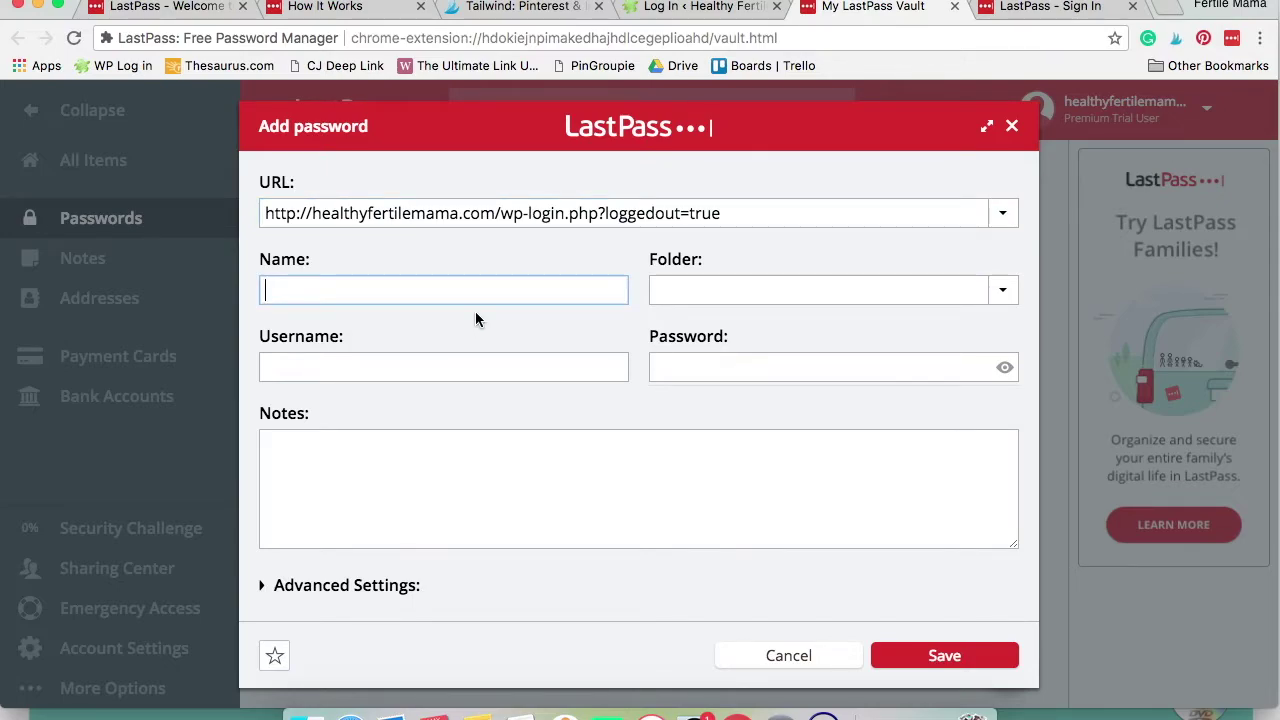
{"action": "type", "text": "Healthy Fertile Mam"}
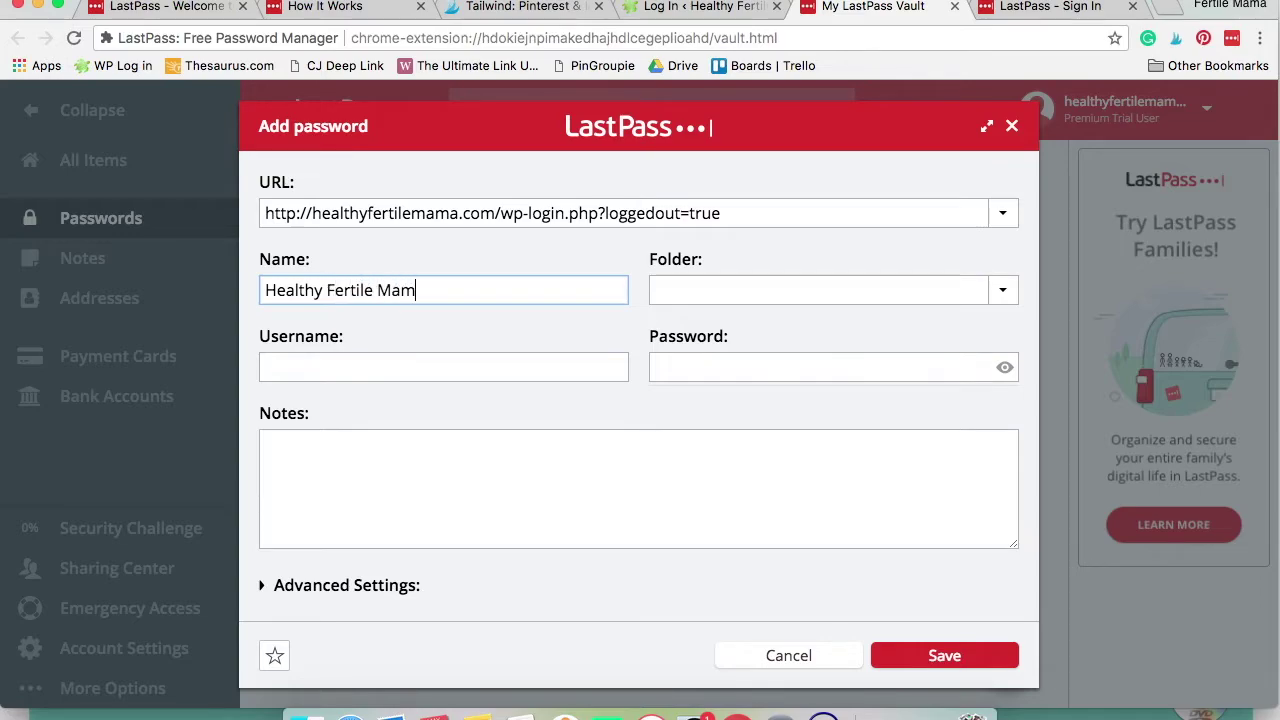
{"action": "type", "text": "a Wordpres"}
{"action": "key", "text": "Tab"}
Fill in the WordPress account's Gmail username and password, then save the entry
{"action": "left_click", "coordinate": [442, 372]}
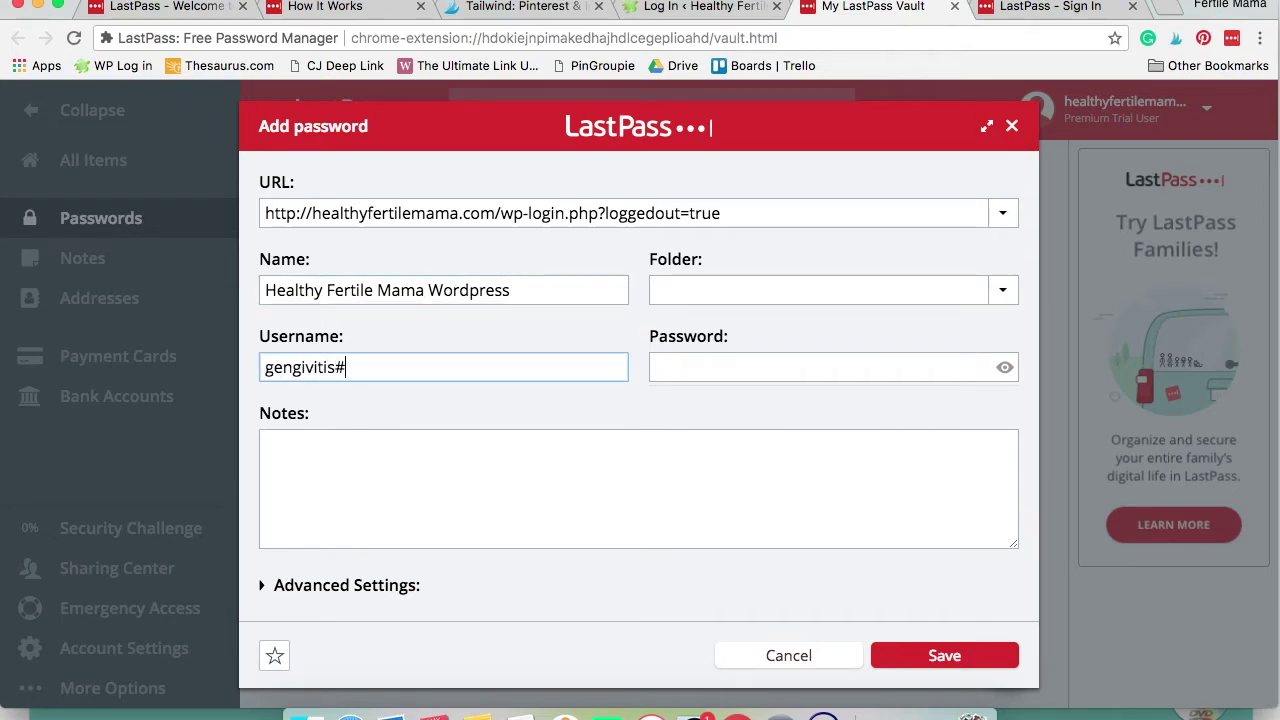
{"action": "key", "text": "Tab"}
{"action": "type", "text": "••••••••"}
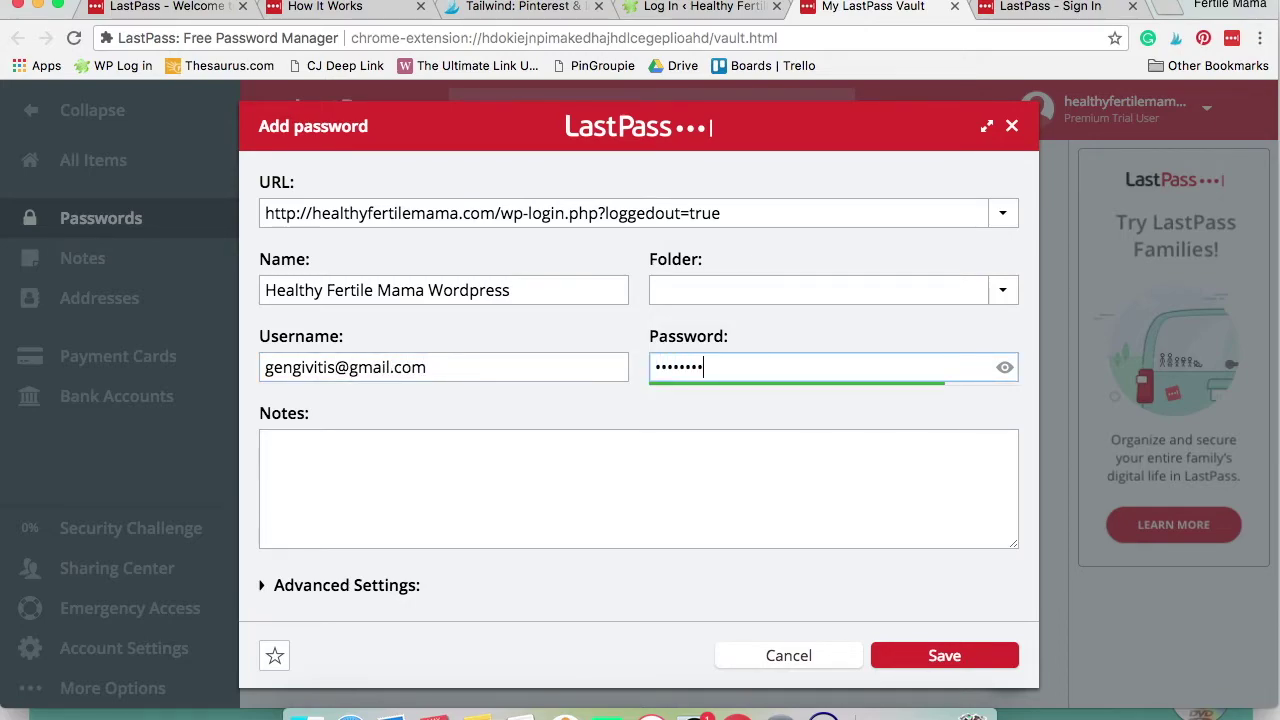
{"action": "left_click_drag", "start_coordinate": [718, 374], "coordinate": [629, 368]}
{"action": "type", "text": "••••••••"}
{"action": "left_click", "coordinate": [942, 656]}
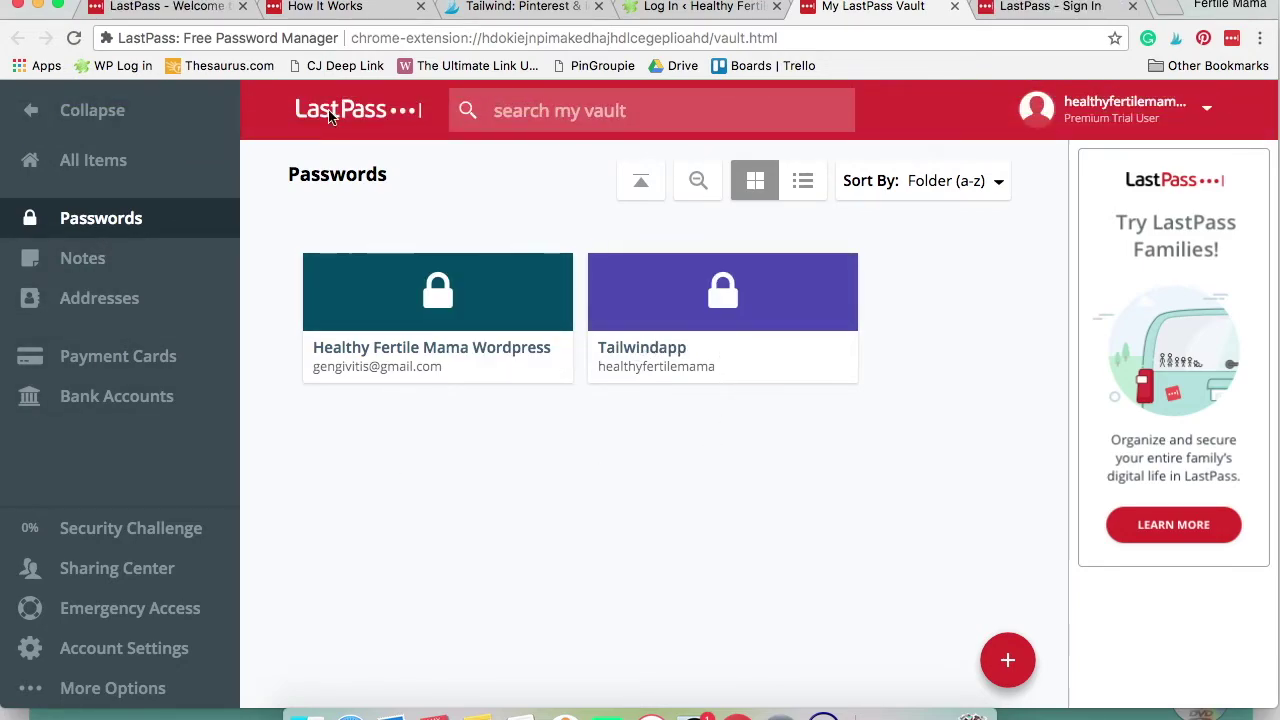
Share the Healthy Fertile Mama Wordpress login with the recipient's e-mail, then request the verification email
{"action": "mouse_move", "coordinate": [322, 360]}
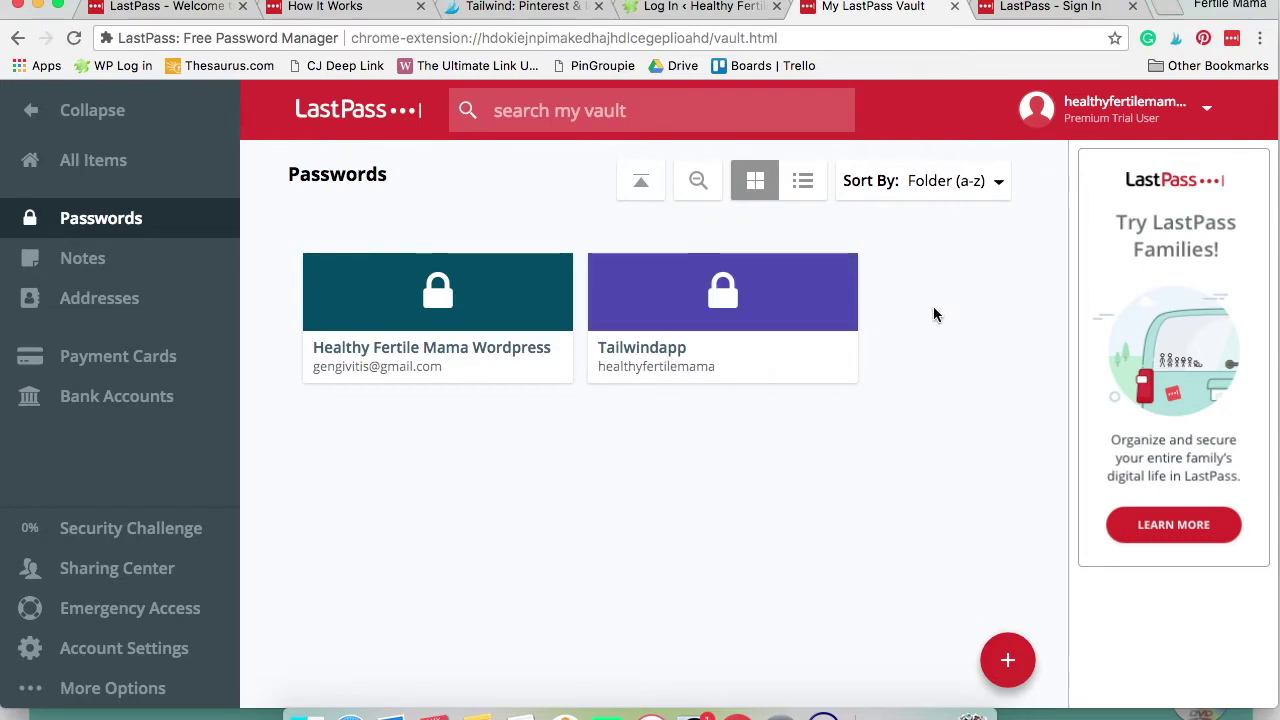
{"action": "mouse_move", "coordinate": [491, 357]}
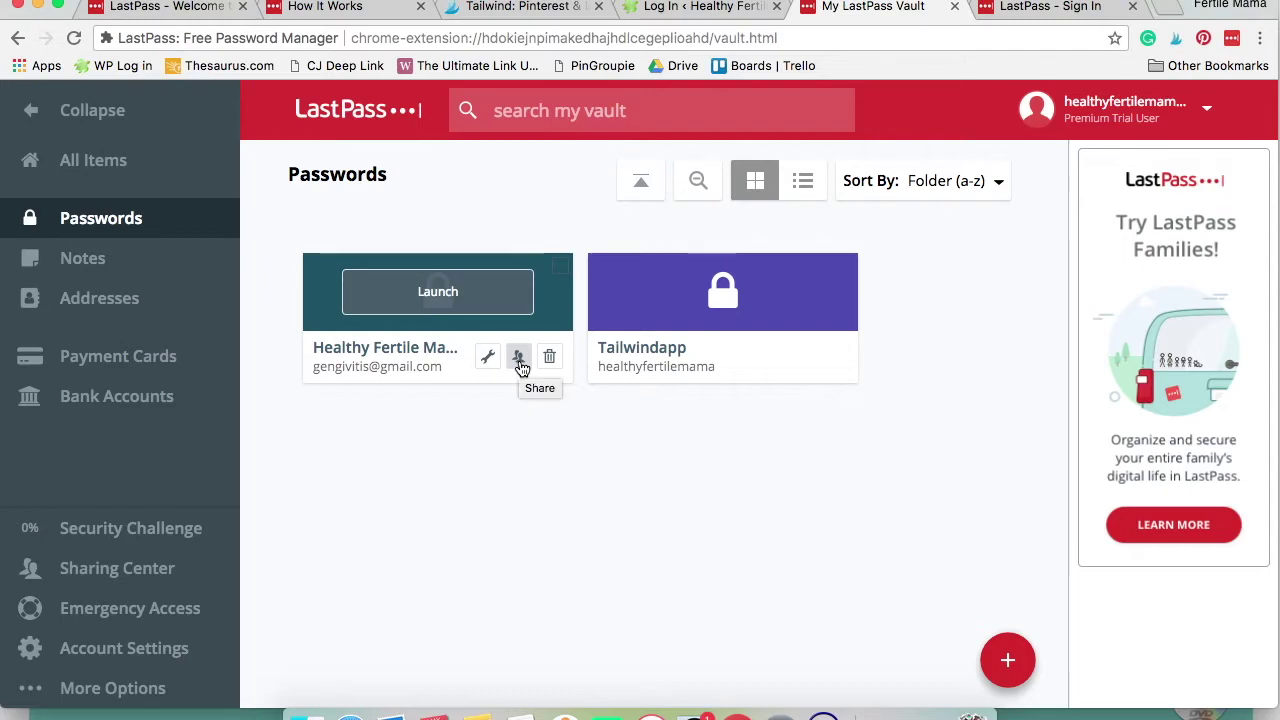
{"action": "mouse_move", "coordinate": [735, 376]}
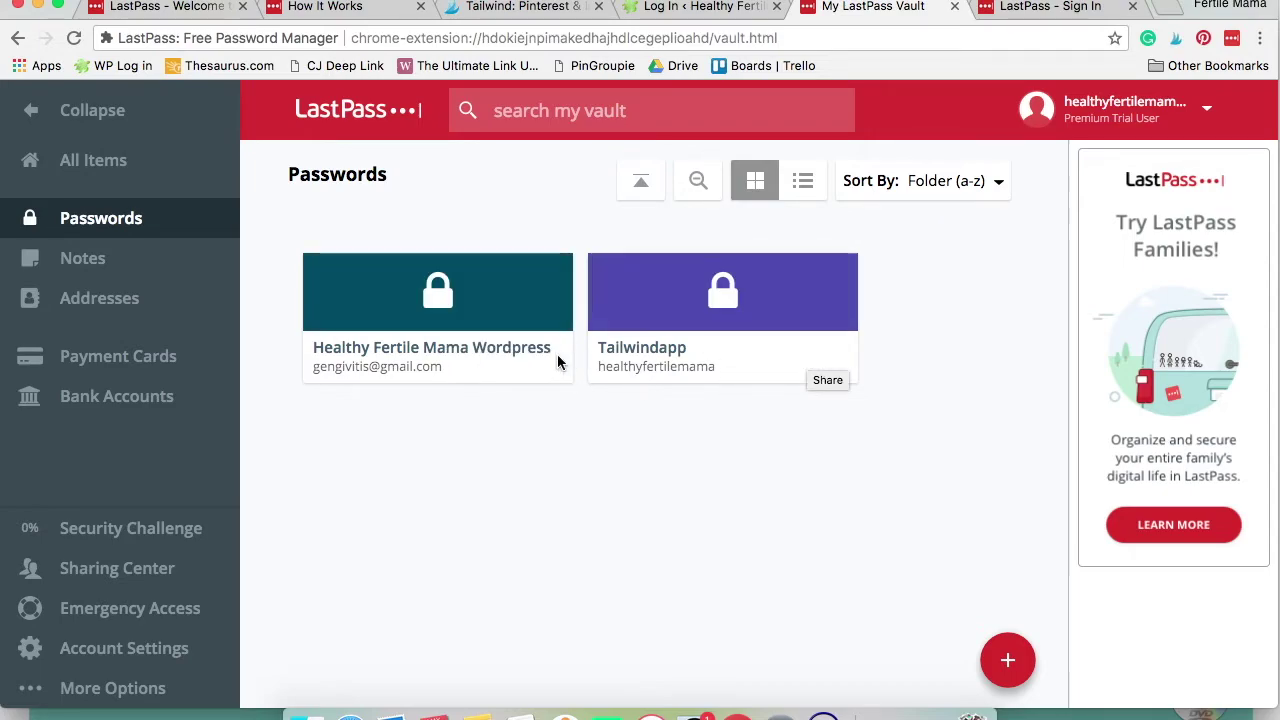
{"action": "left_click", "coordinate": [519, 358]}
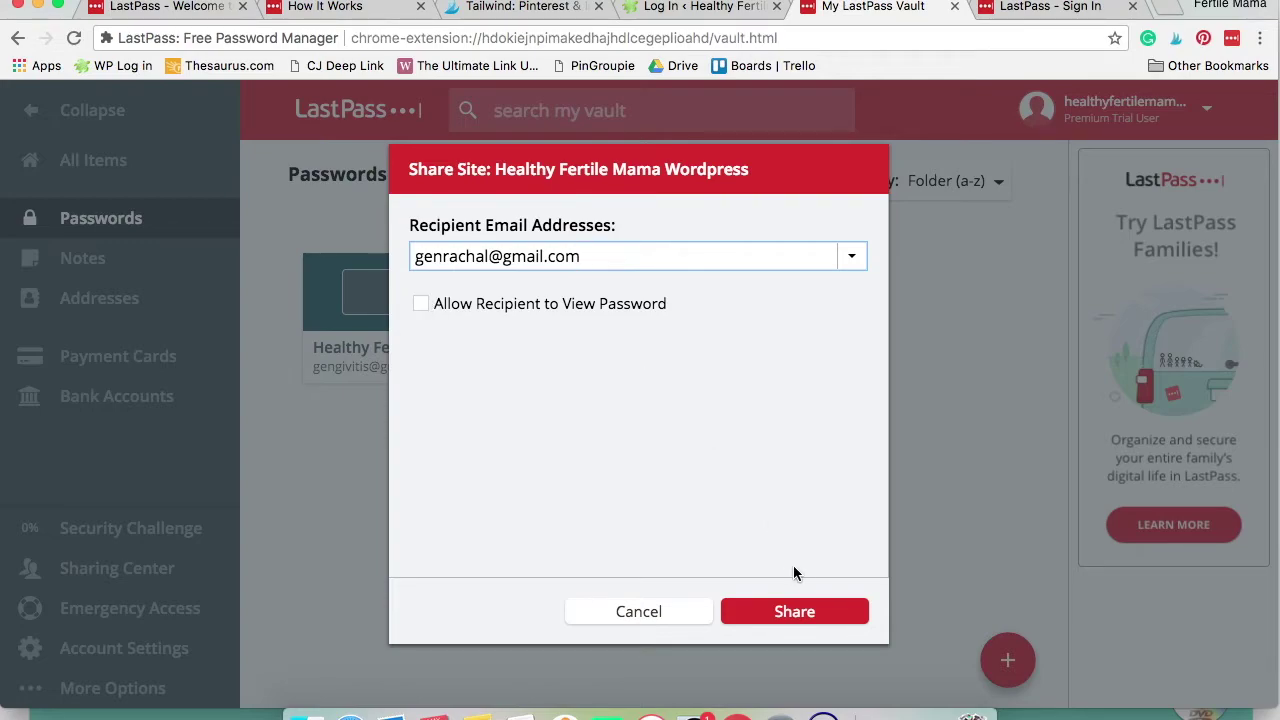
{"action": "left_click", "coordinate": [808, 616]}
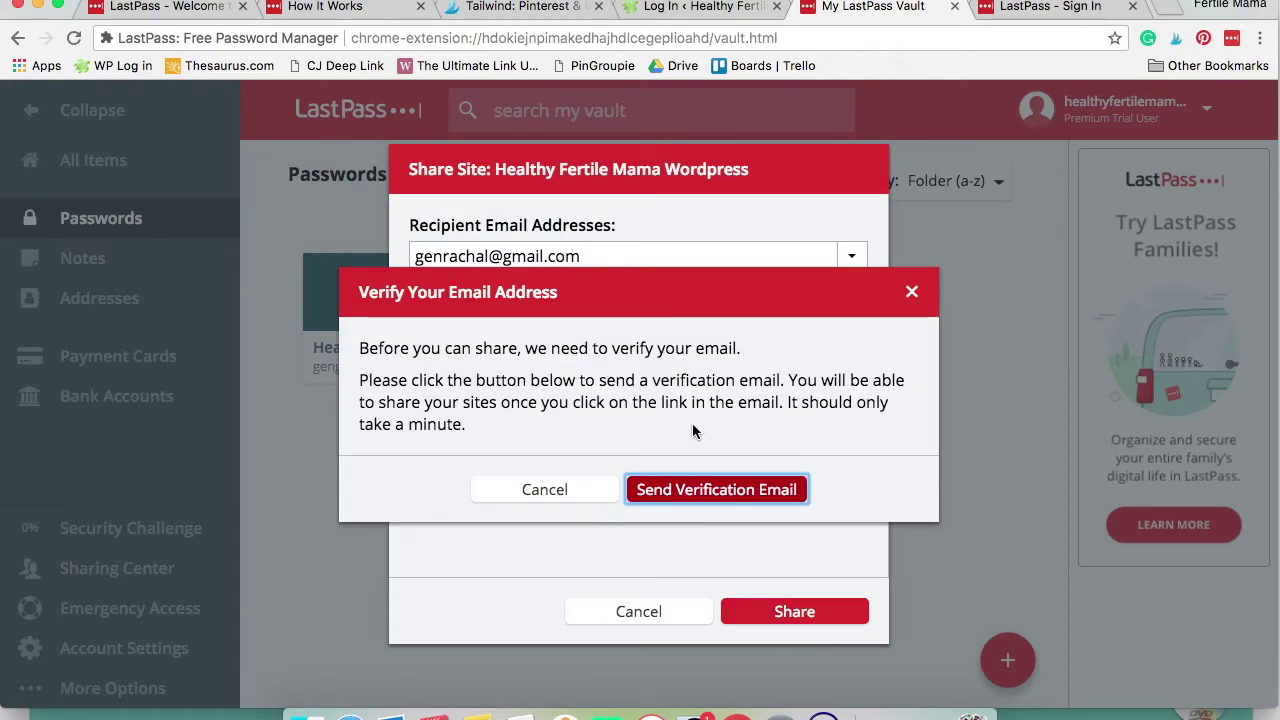
{"action": "left_click", "coordinate": [680, 489]}
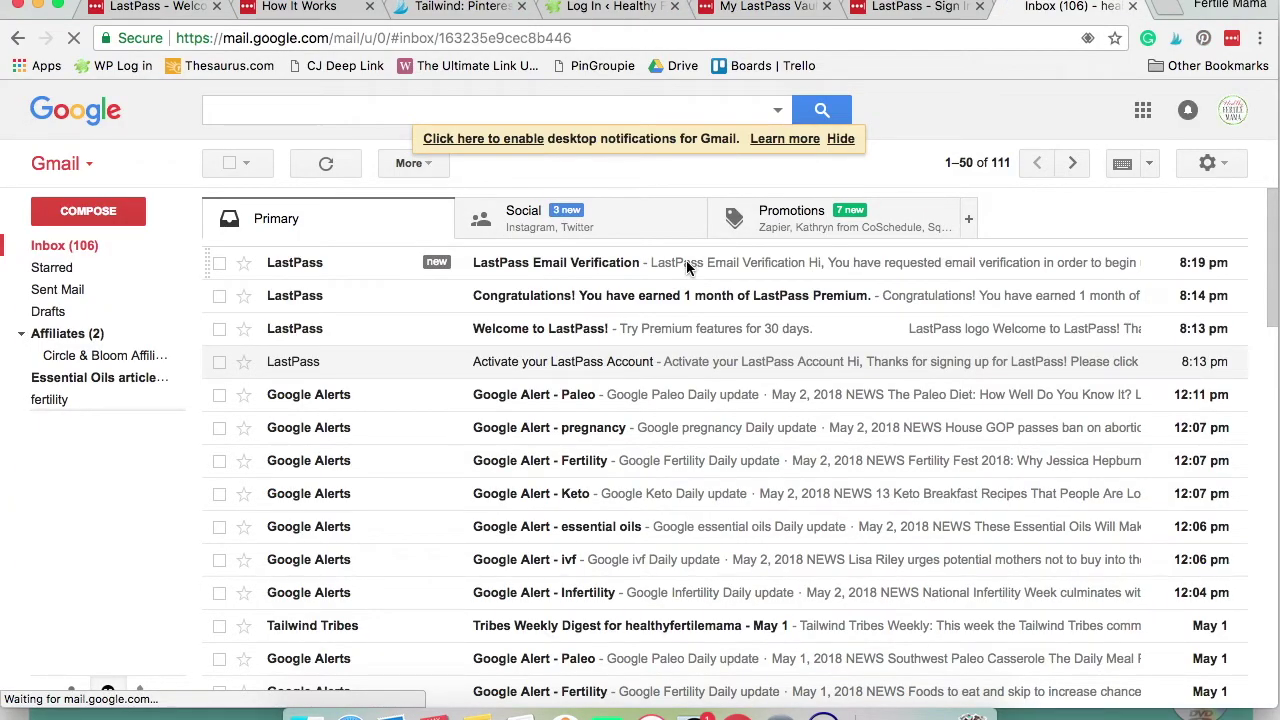
Follow the Verify My Email Address link in Gmail's LastPass message and dismiss the save-password prompt
{"action": "left_click", "coordinate": [686, 260]}
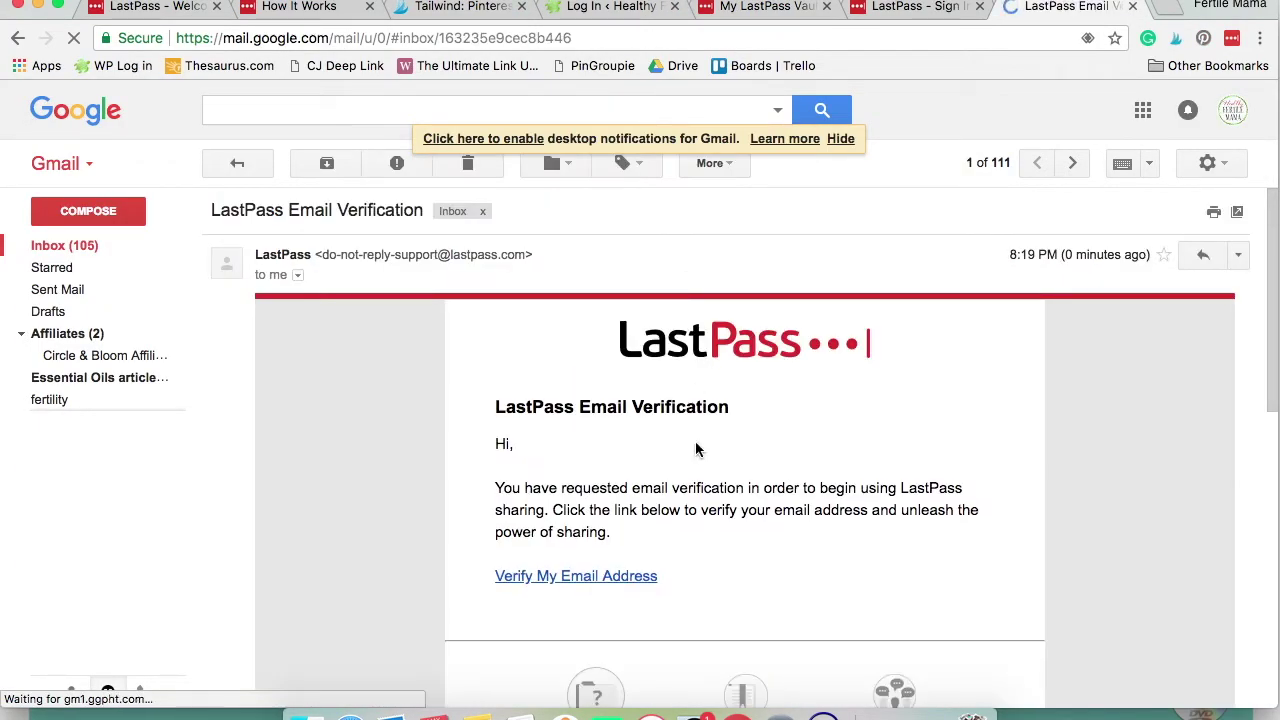
{"action": "left_click", "coordinate": [623, 578]}
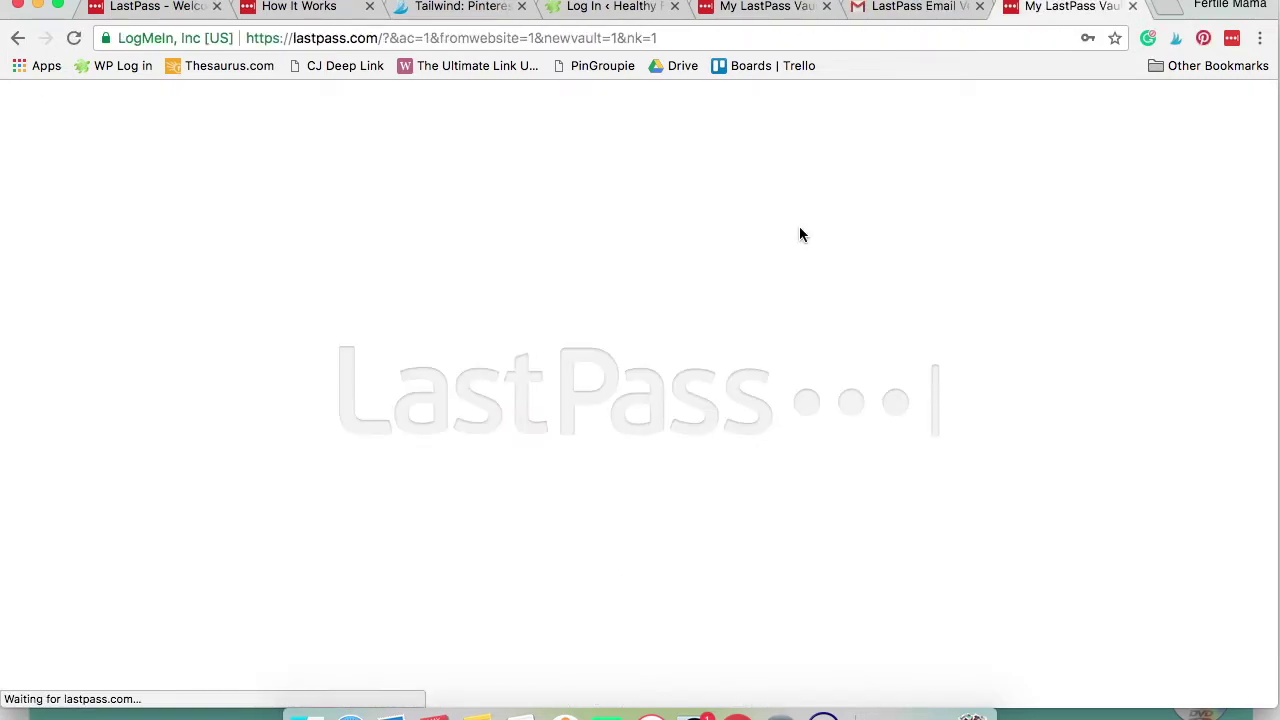
{"action": "left_click", "coordinate": [1111, 67]}
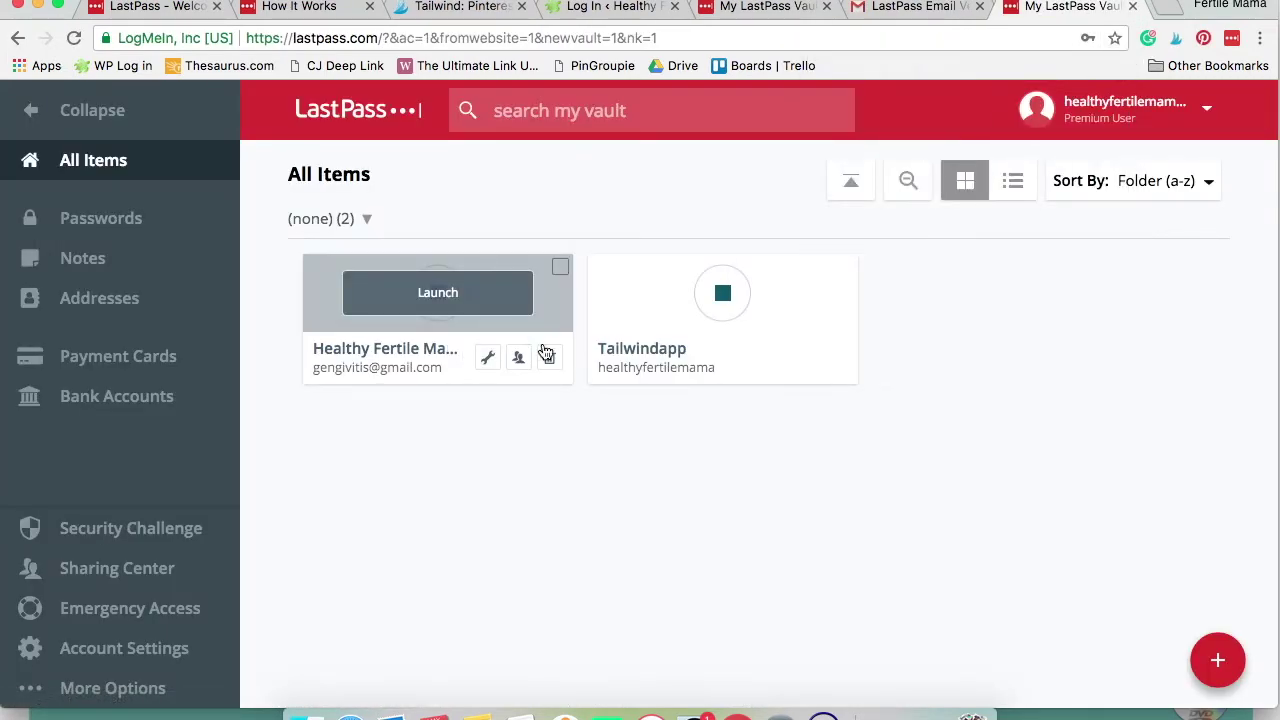
Share the Wordpress login with the recipient's e-mail, then share Tailwindapp with the suggested address
{"action": "left_click", "coordinate": [520, 358]}
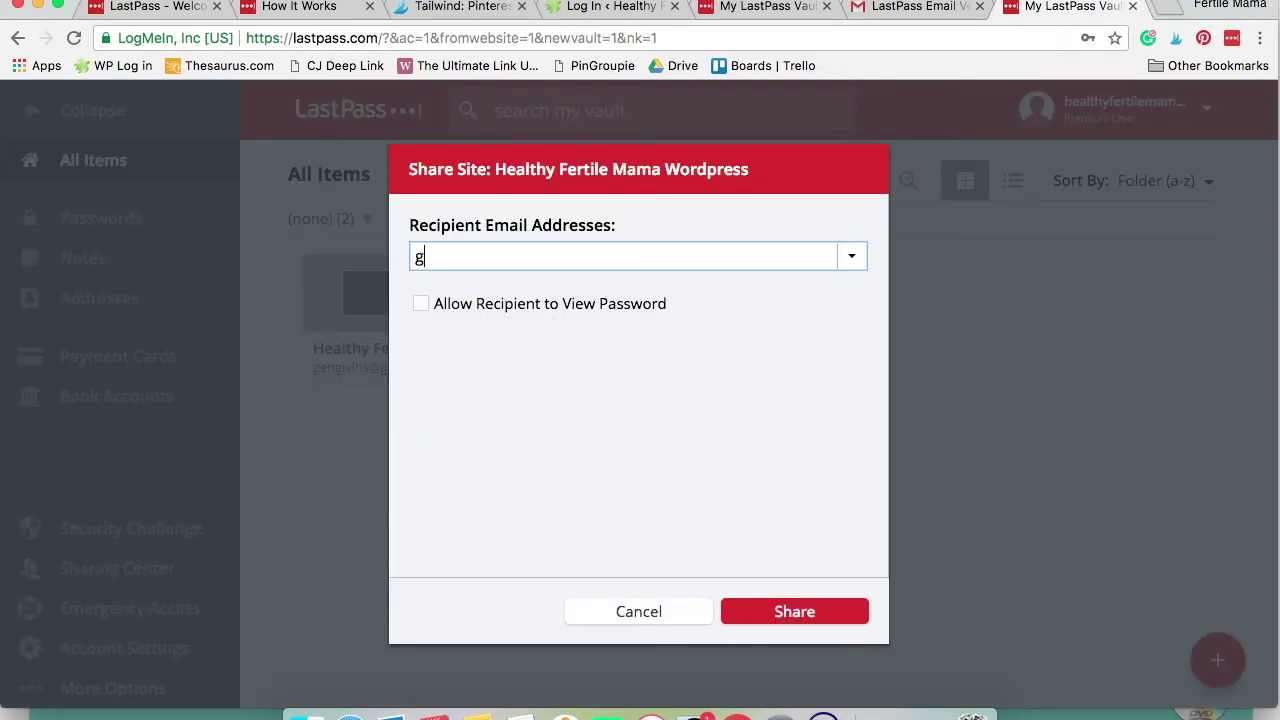
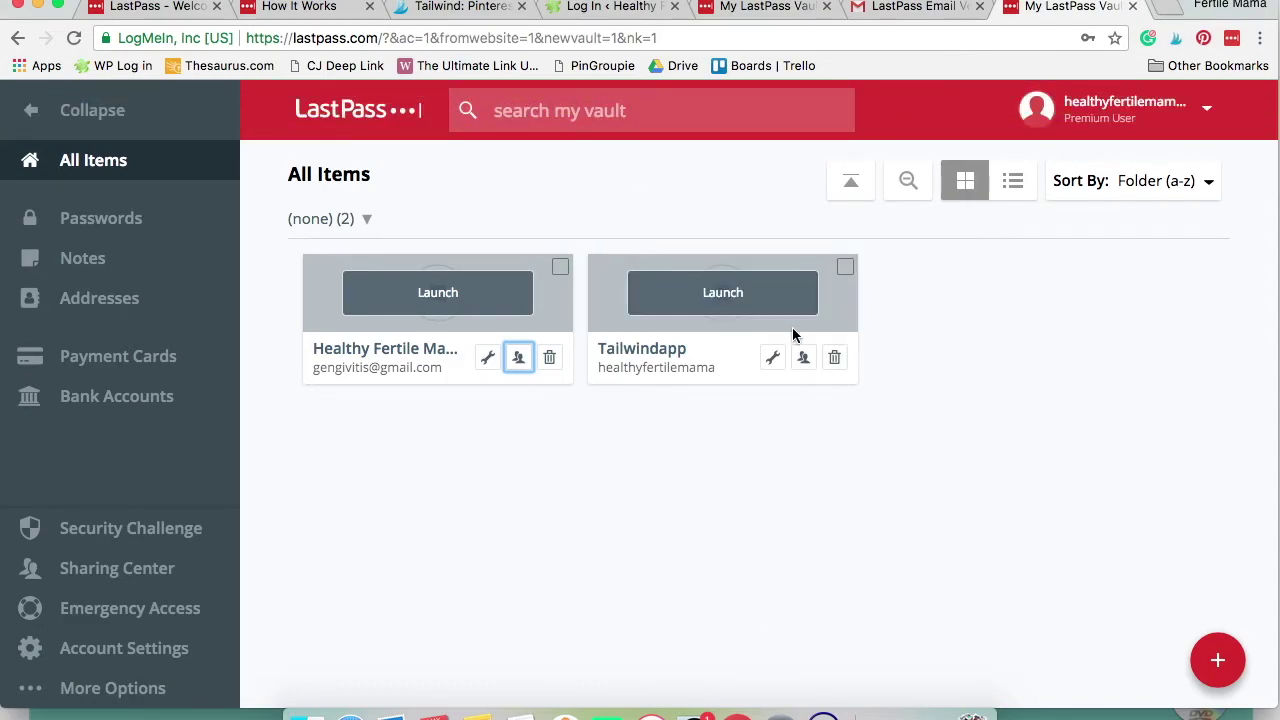
{"action": "left_click", "coordinate": [804, 358]}
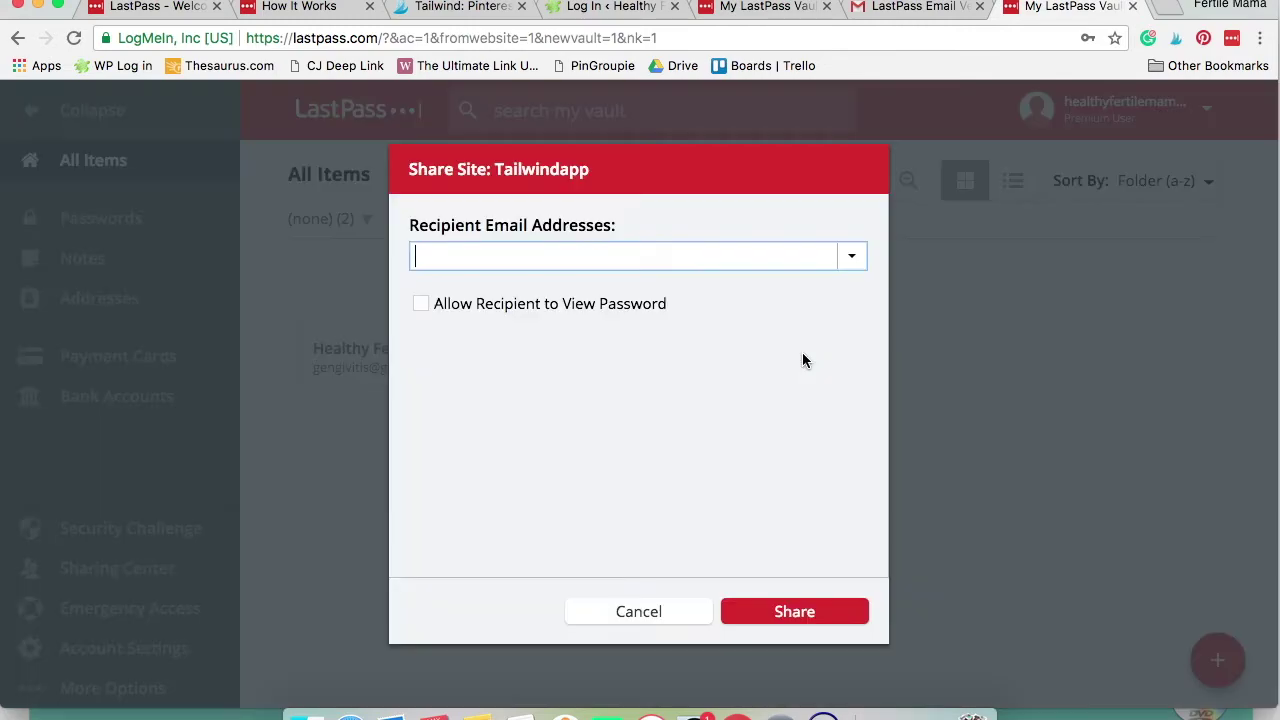
{"action": "type", "text": "genracha"}
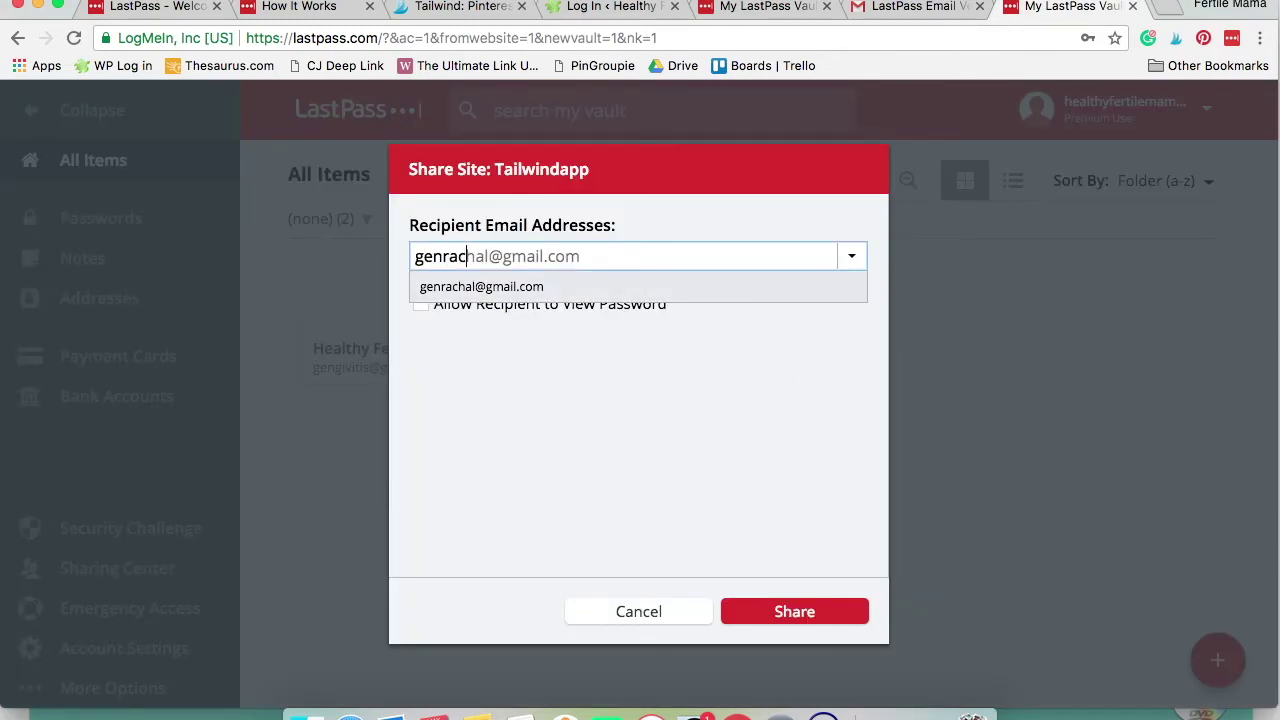
{"action": "left_click", "coordinate": [685, 292]}
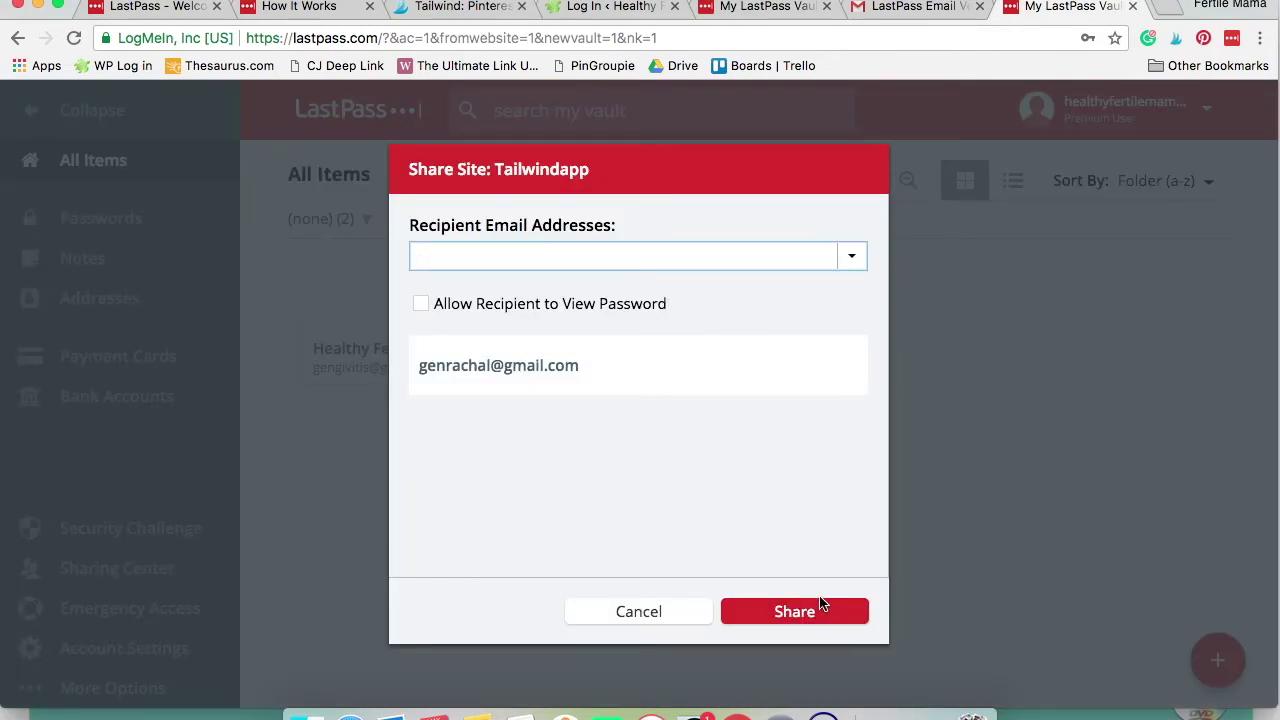
{"action": "left_click", "coordinate": [815, 612]}
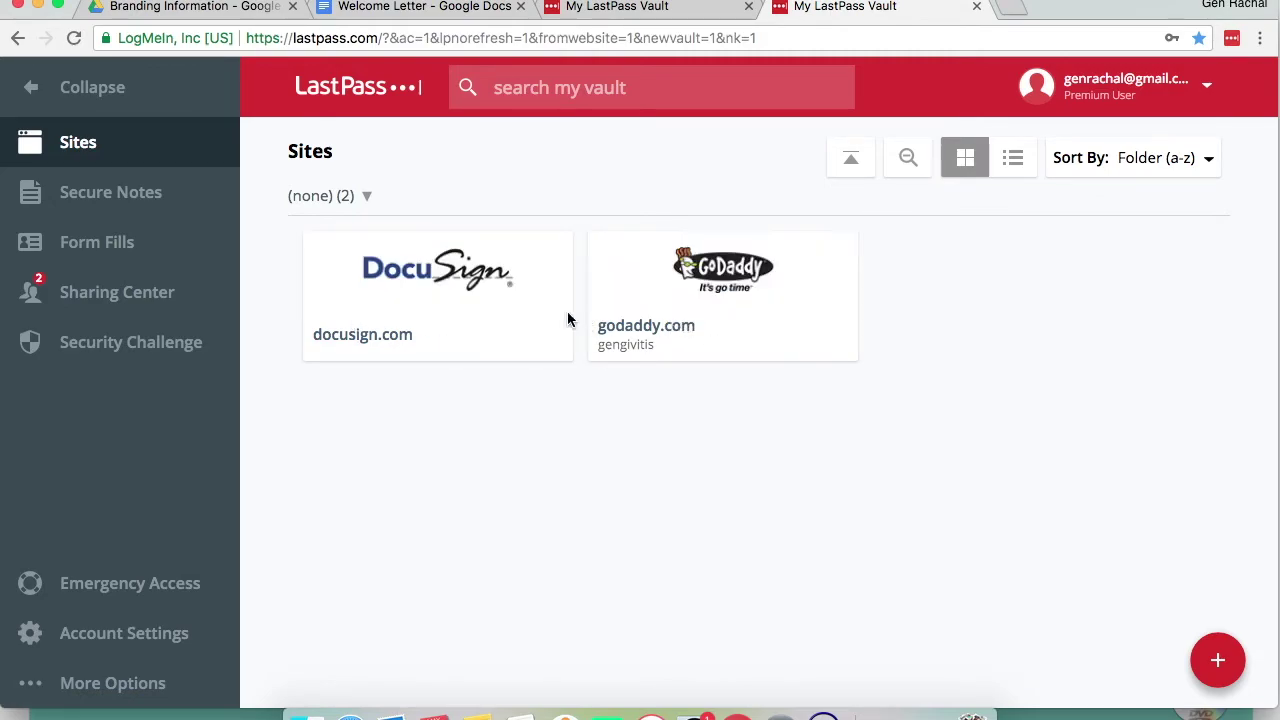
In the second account's Sharing Center, accept and save the pending Wordpress and Tailwindapp shares
{"action": "left_click", "coordinate": [101, 296]}
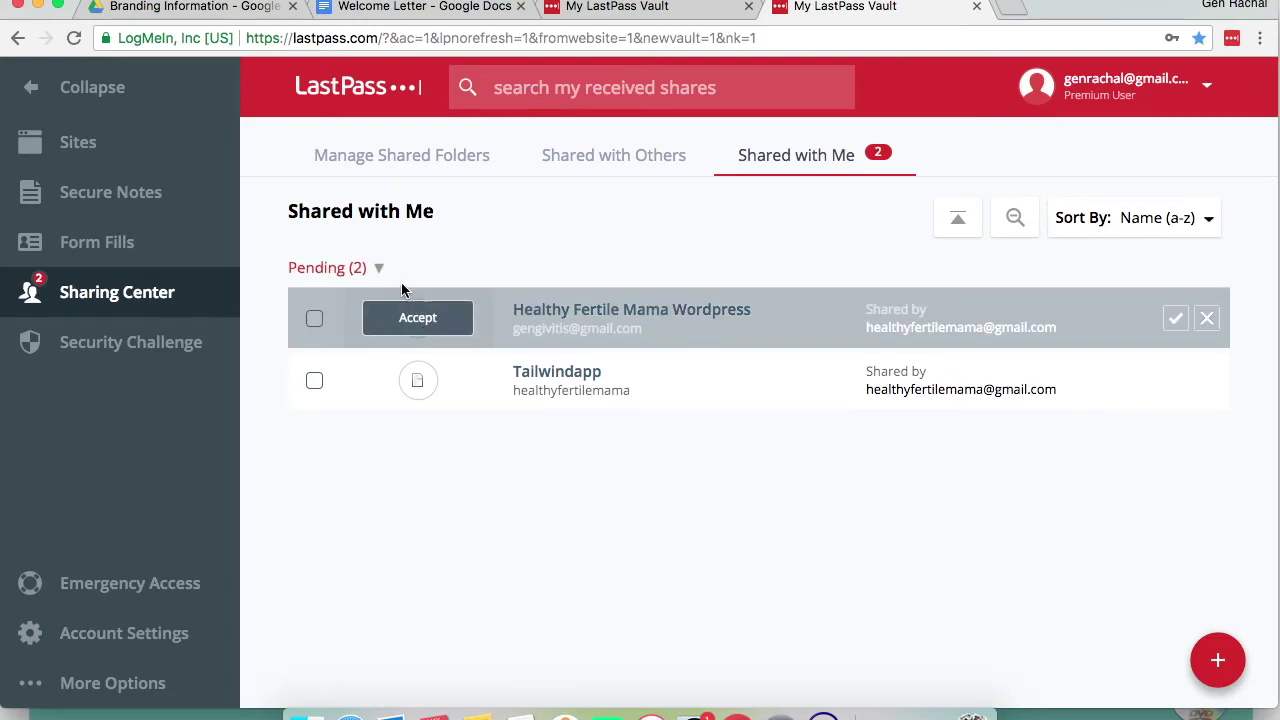
{"action": "left_click", "coordinate": [409, 310]}
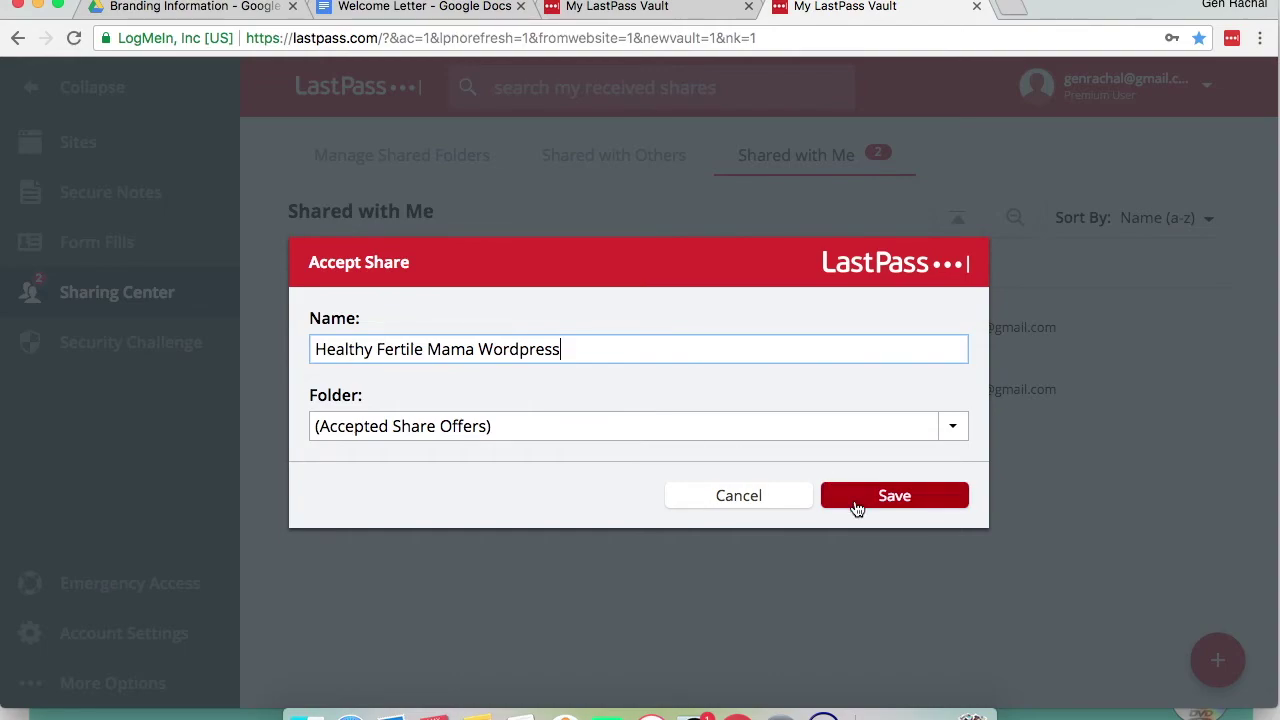
{"action": "left_click", "coordinate": [876, 500]}
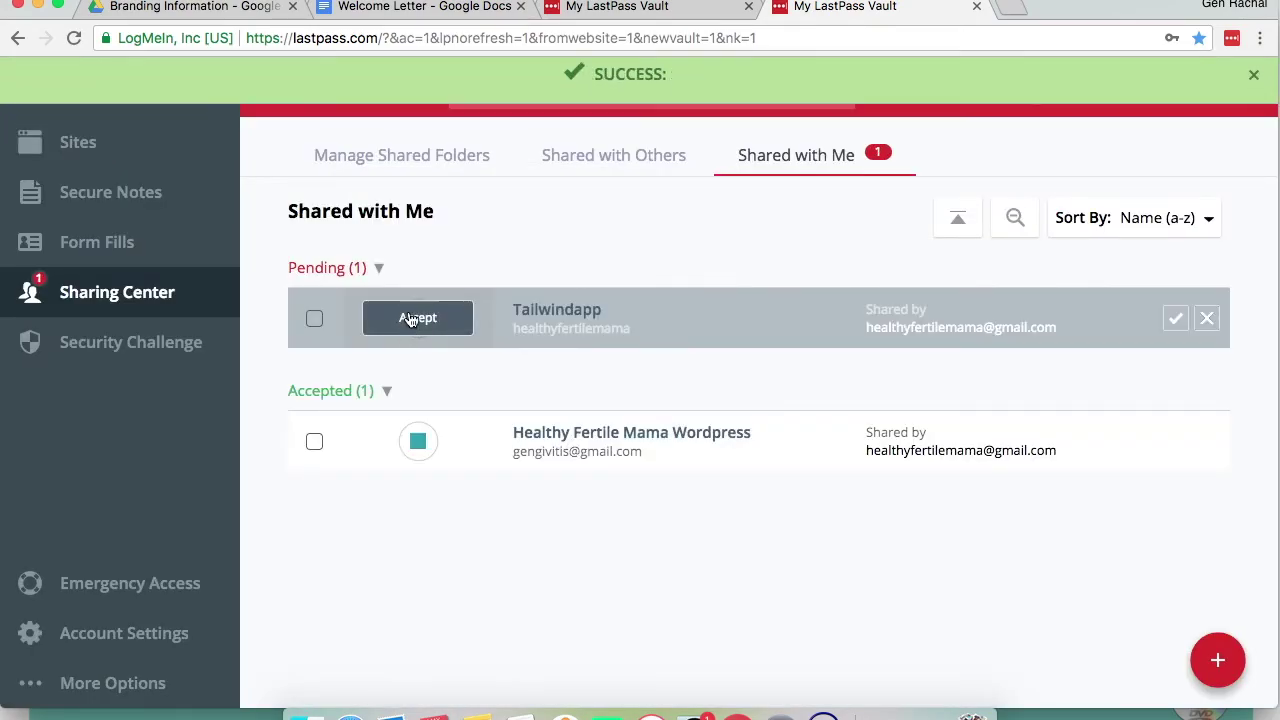
{"action": "left_click", "coordinate": [416, 318]}
{"action": "left_click", "coordinate": [905, 500]}
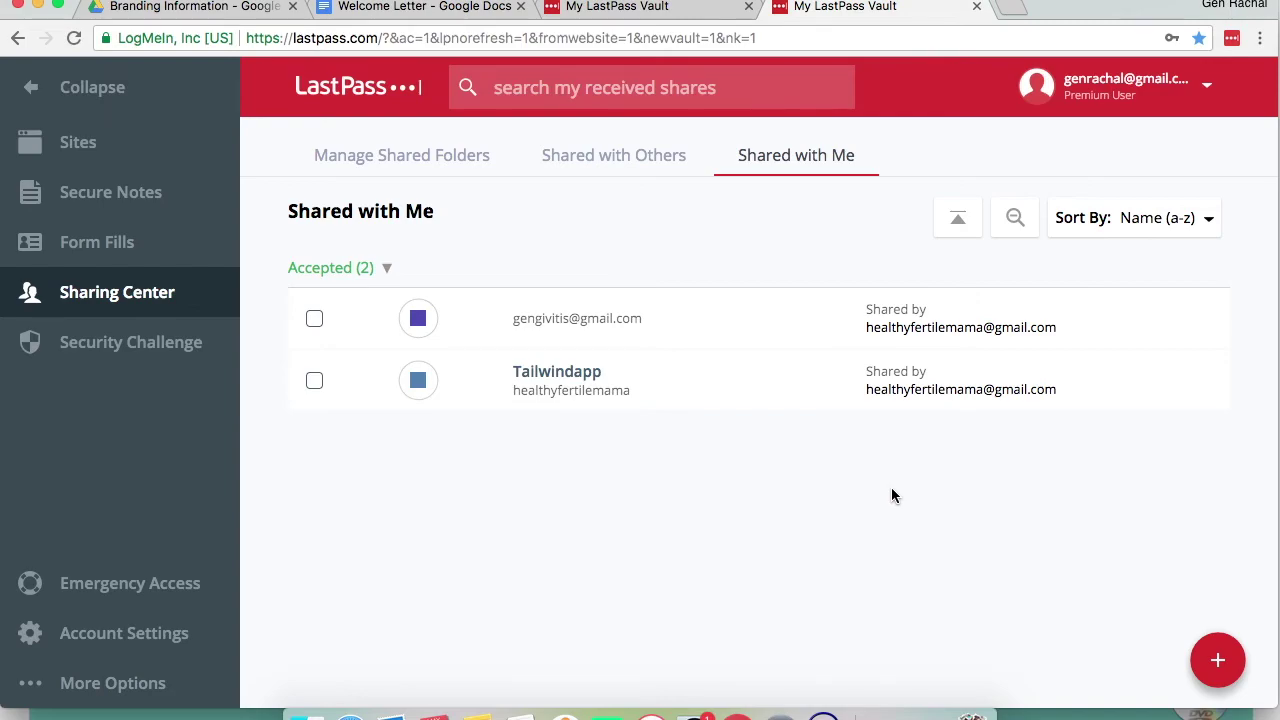
{"action": "mouse_move", "coordinate": [546, 392]}
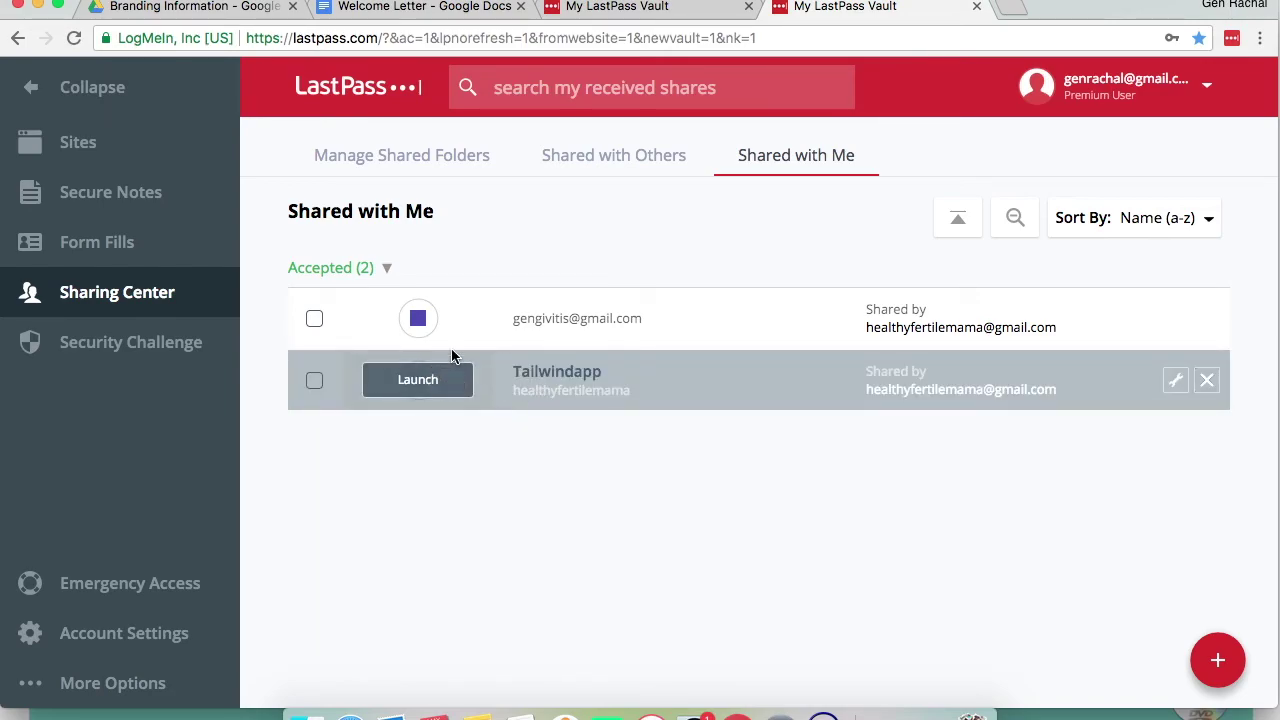
{"action": "mouse_move", "coordinate": [467, 322]}
Launch Tailwind from the shared Tailwindapp login, browse its Profile Performance dashboard, then return to LastPass
{"action": "left_click", "coordinate": [420, 382]}
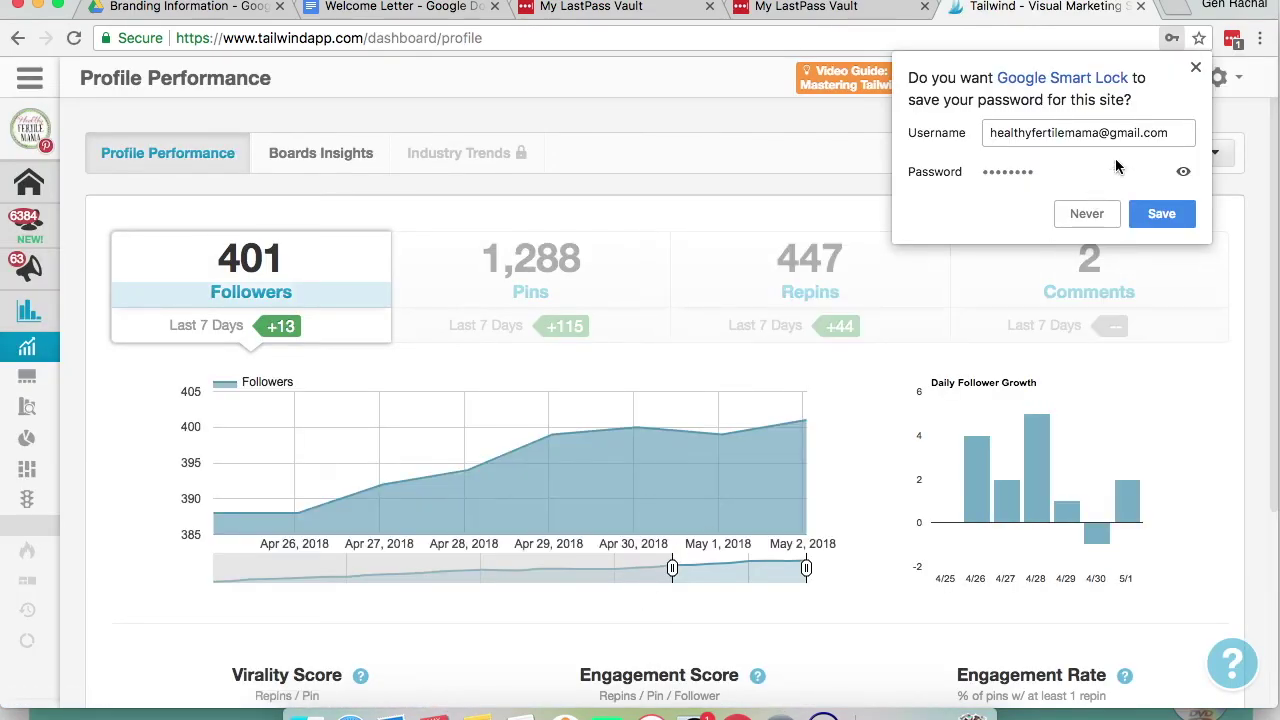
{"action": "left_click", "coordinate": [1190, 70]}
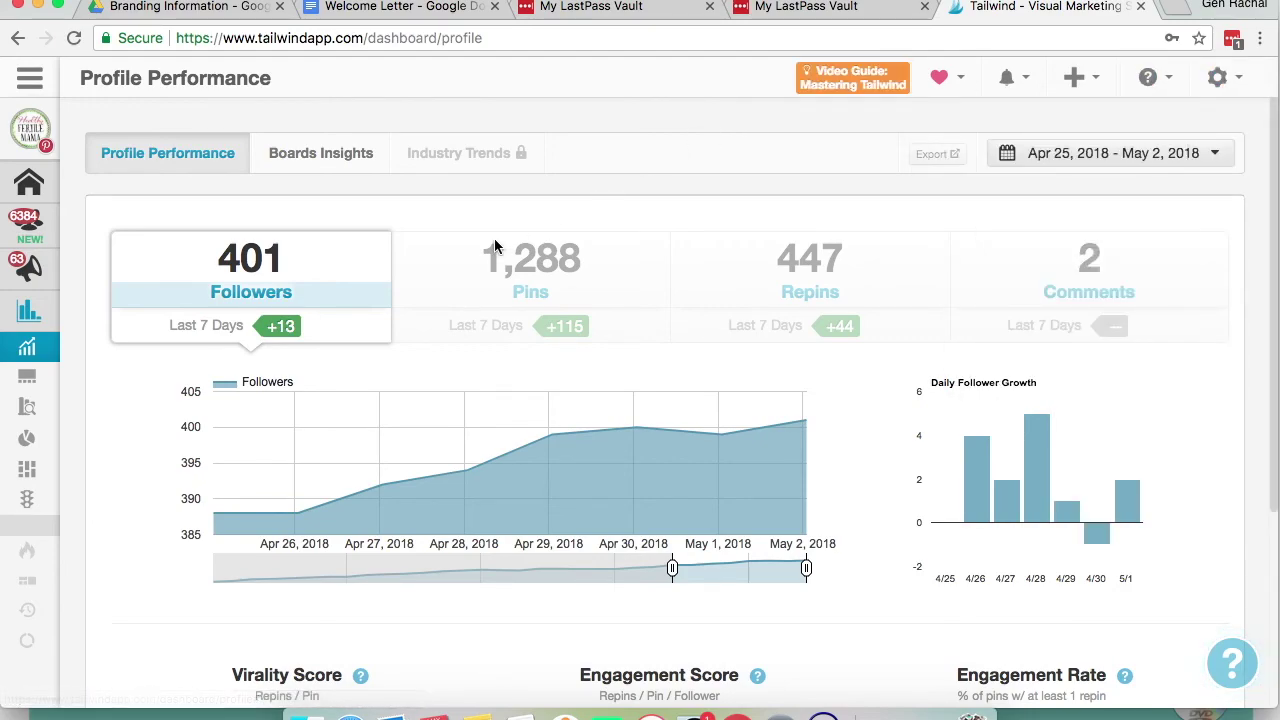
{"action": "scroll", "coordinate": [750, 217], "scroll_direction": "down", "scroll_amount": 1}
{"action": "scroll", "coordinate": [750, 217], "scroll_direction": "up", "scroll_amount": 1}
{"action": "scroll", "coordinate": [751, 223], "scroll_direction": "down", "scroll_amount": 5}
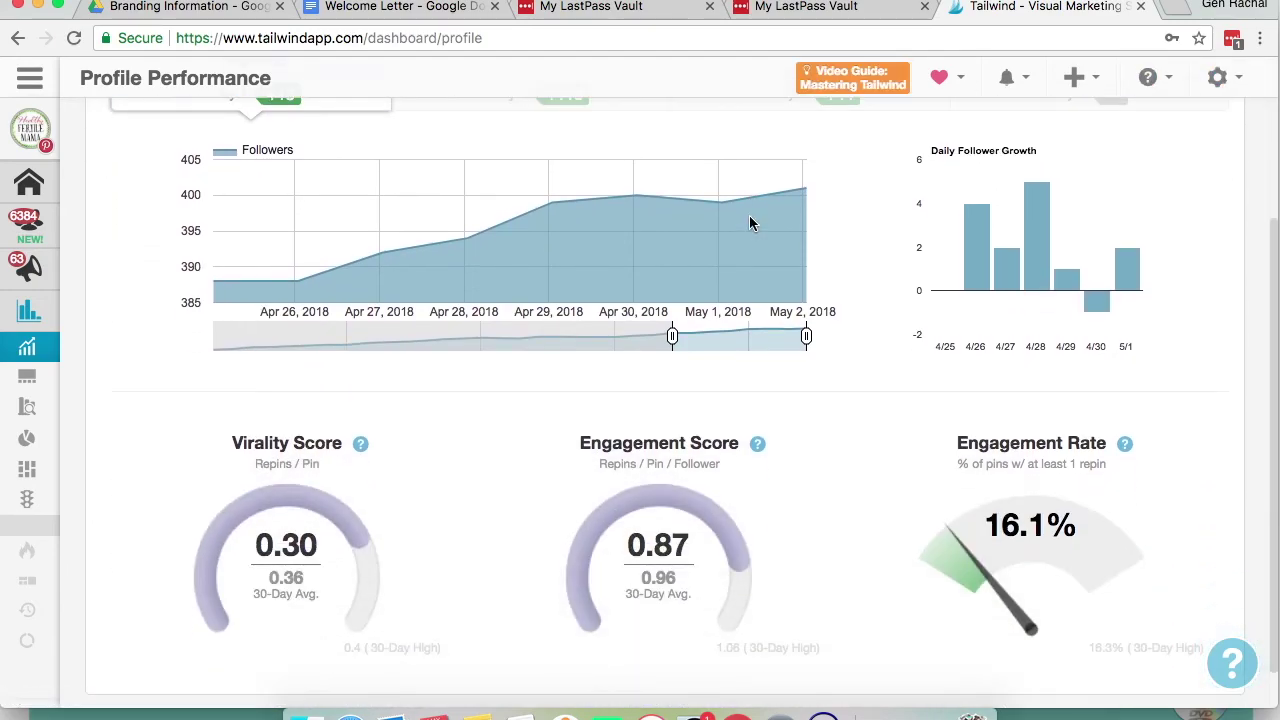
{"action": "scroll", "coordinate": [751, 223], "scroll_direction": "down", "scroll_amount": 1}
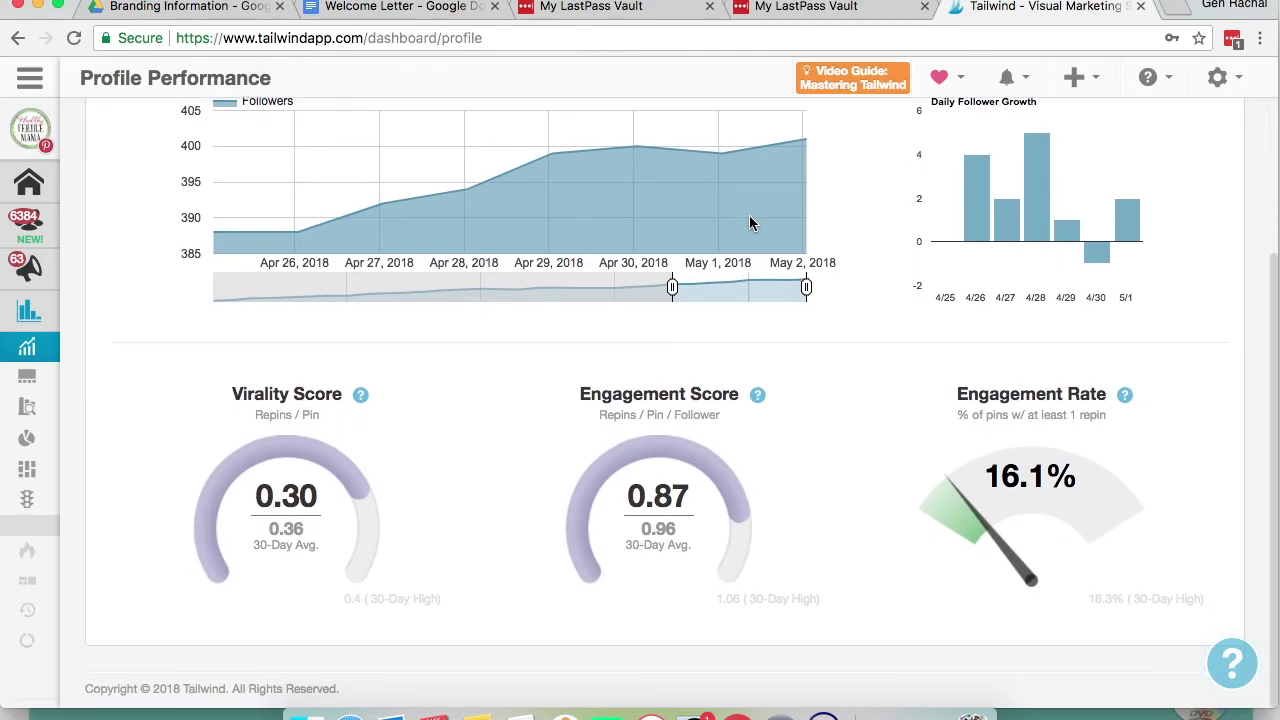
{"action": "scroll", "coordinate": [751, 223], "scroll_direction": "up", "scroll_amount": 5}
{"action": "scroll", "coordinate": [751, 225], "scroll_direction": "up", "scroll_amount": 1}
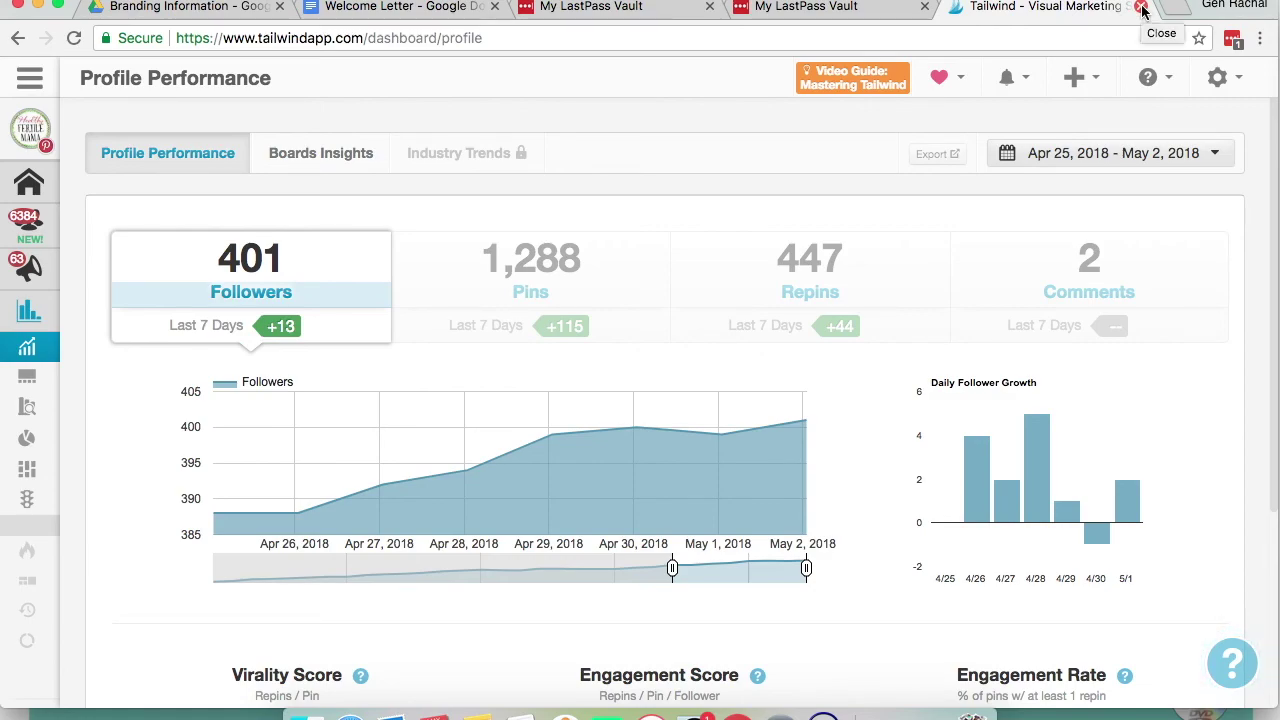
{"action": "left_click", "coordinate": [808, 8]}
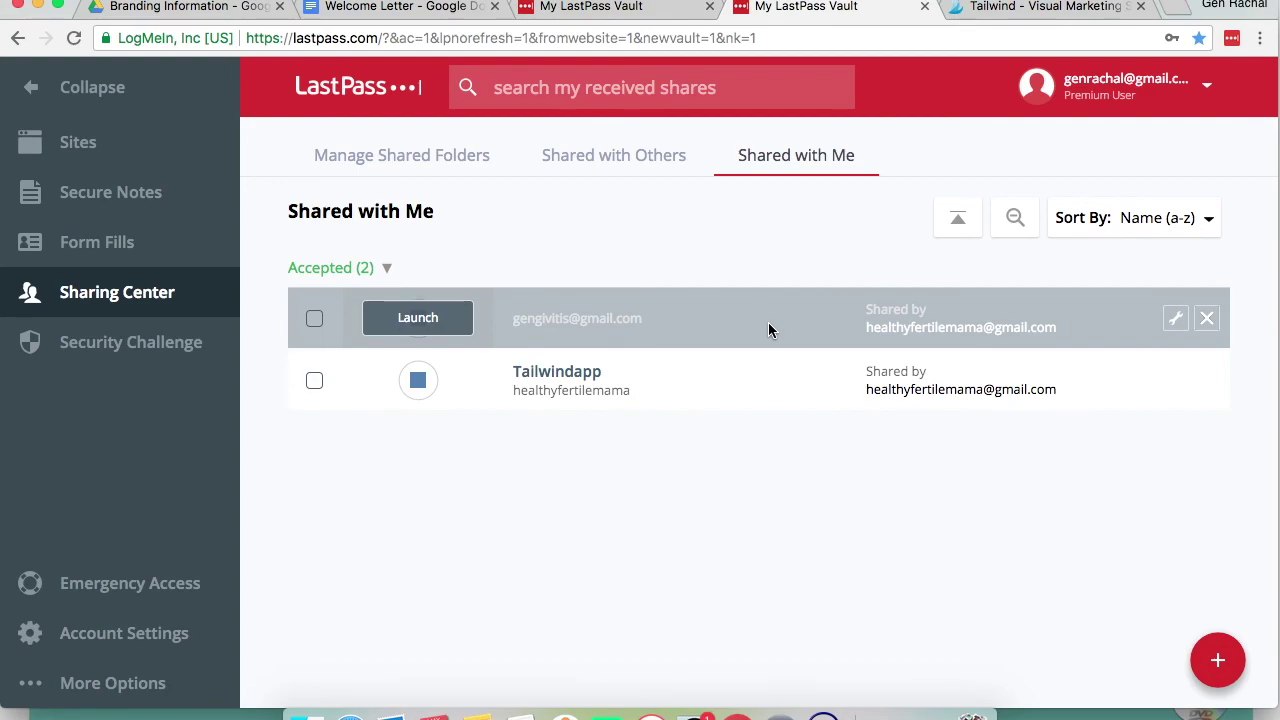